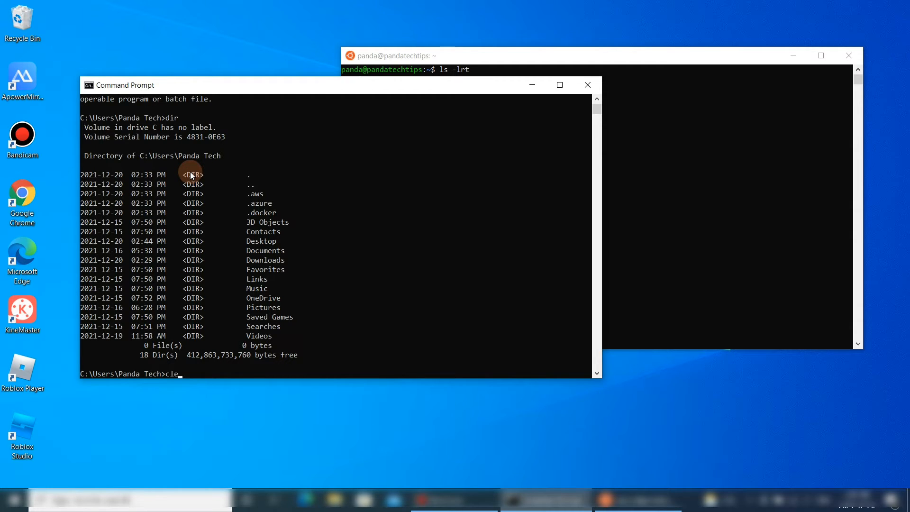
# - Clear the Command Prompt window and run the docker command to check whether Docker is installed
pyautogui.write('s')
pyautogui.press('Return')
pyautogui.write('docker')
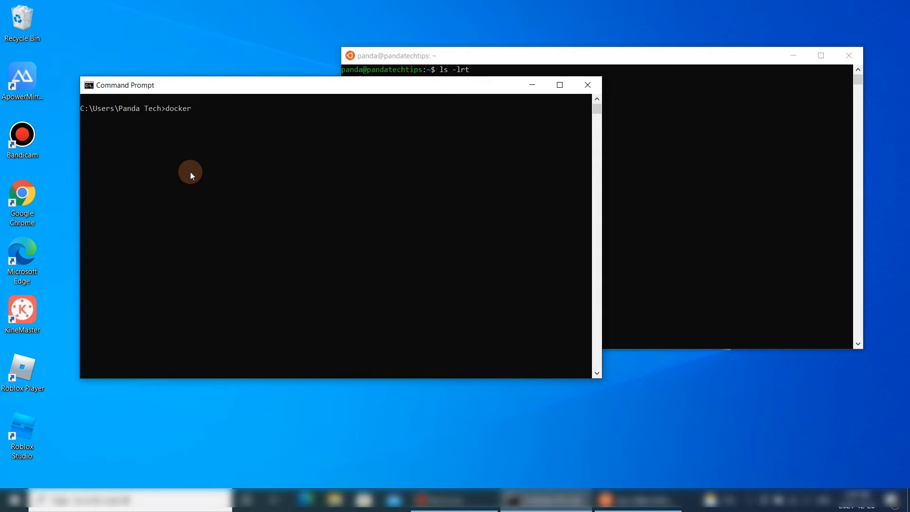
pyautogui.press('Return')
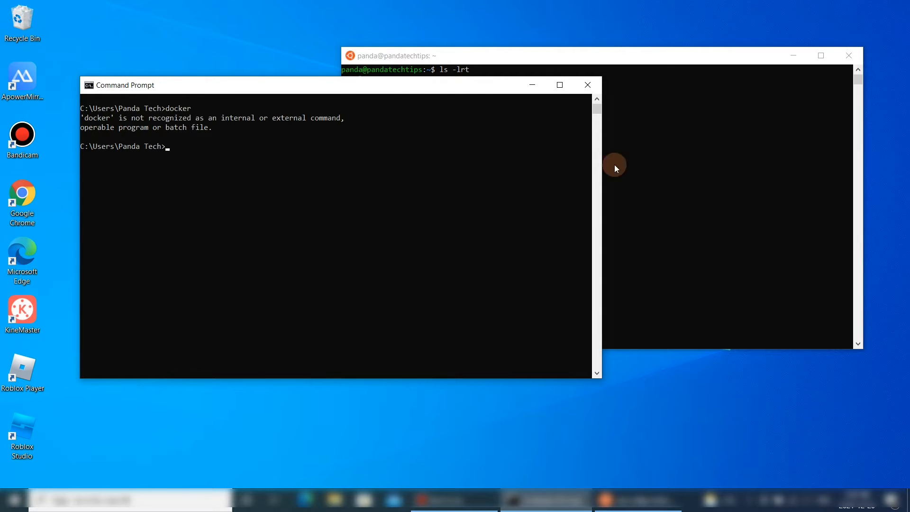
# - Clear the Ubuntu terminal window with the clear command
pyautogui.click(652, 158)
pyautogui.write('cls')
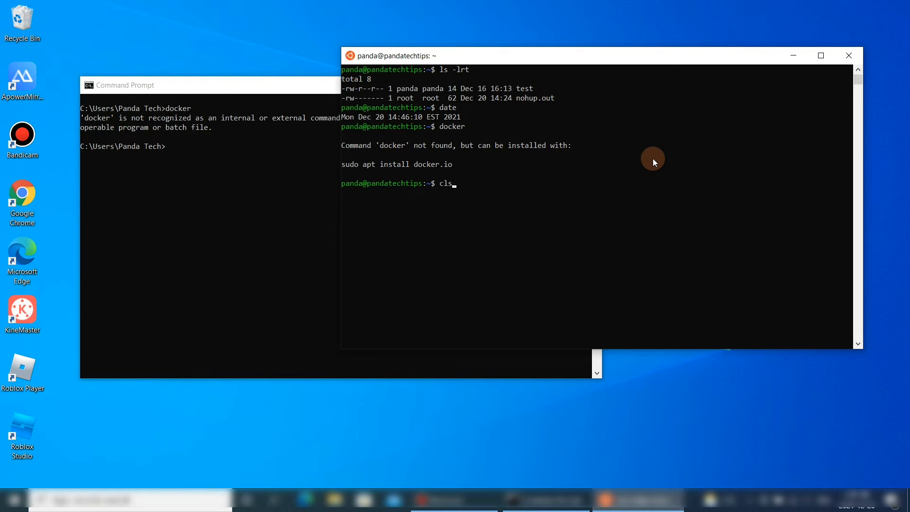
pyautogui.press('BackSpace')
pyautogui.write('ear')
pyautogui.press('Return')
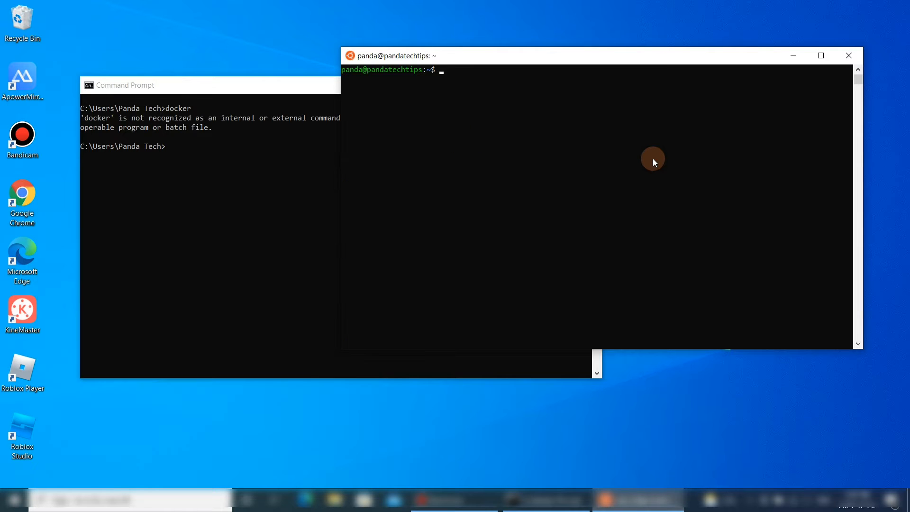
# - Run ls -lrt and then docker in the Ubuntu terminal
pyautogui.write('ls -lrt')
pyautogui.press('Return')
pyautogui.write('d')
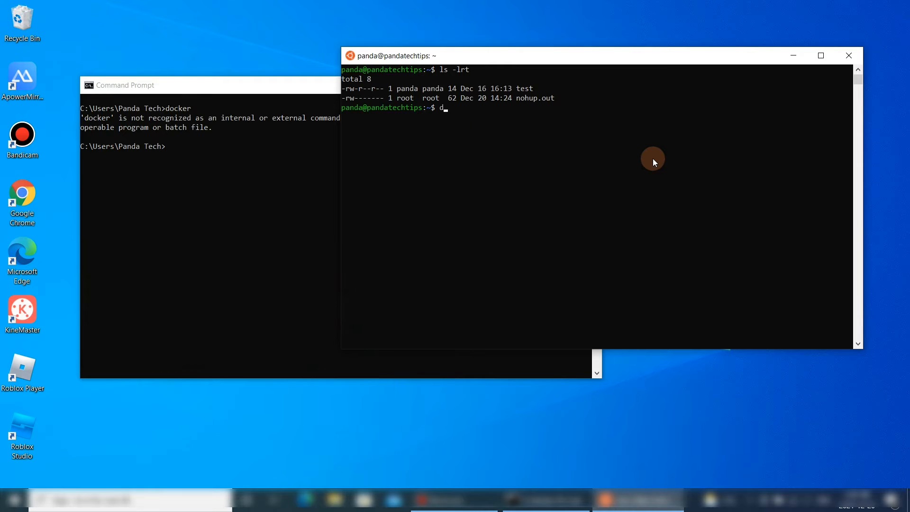
pyautogui.write('ocker')
pyautogui.press('Return')
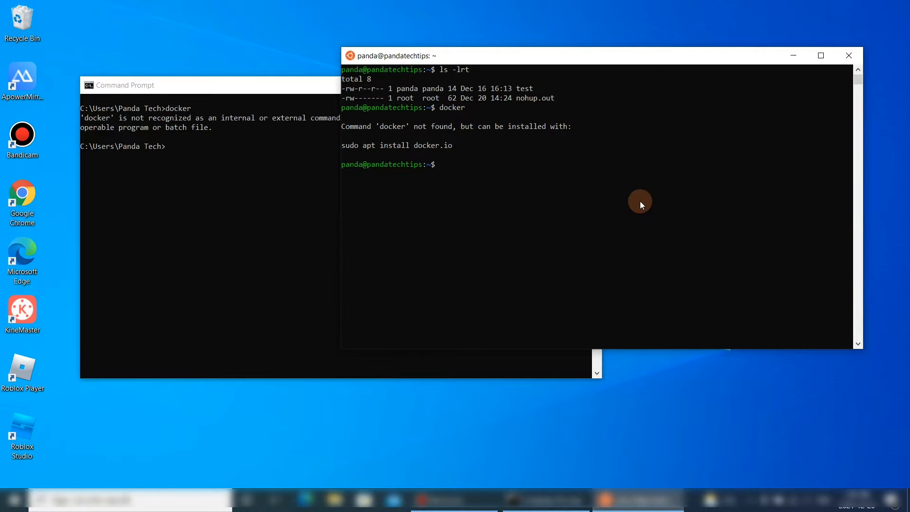
# - Open Google Chrome and go to google.com
pyautogui.click(204, 227)
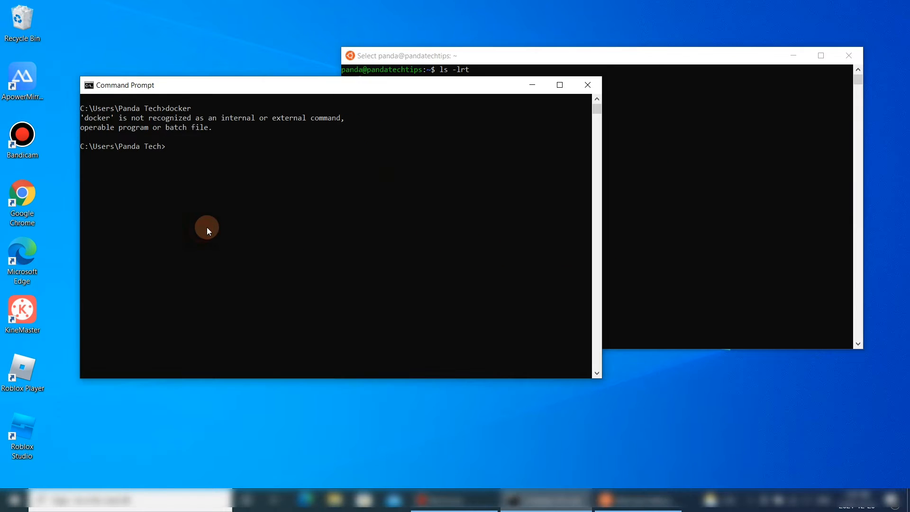
pyautogui.doubleClick(23, 195)
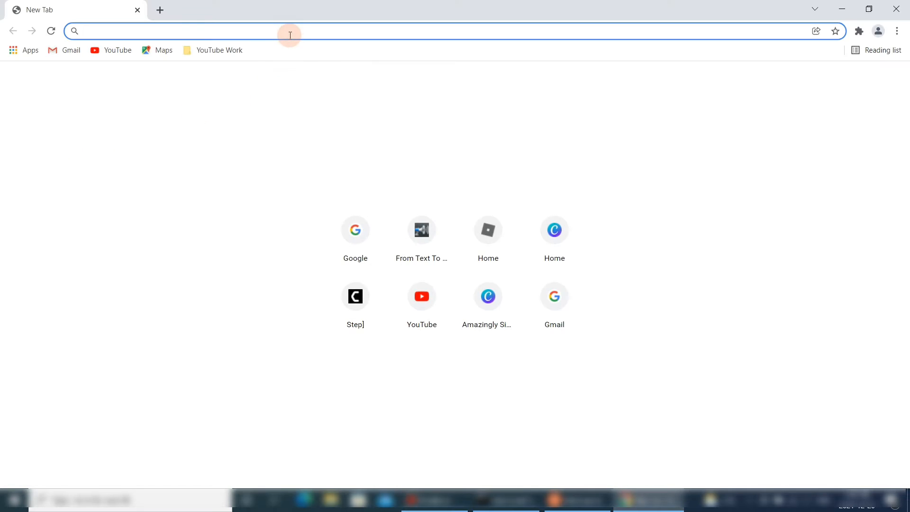
pyautogui.write('google.com')
pyautogui.press('Return')
# - Search Google for "download docker desktop for windows"
pyautogui.write('dock')
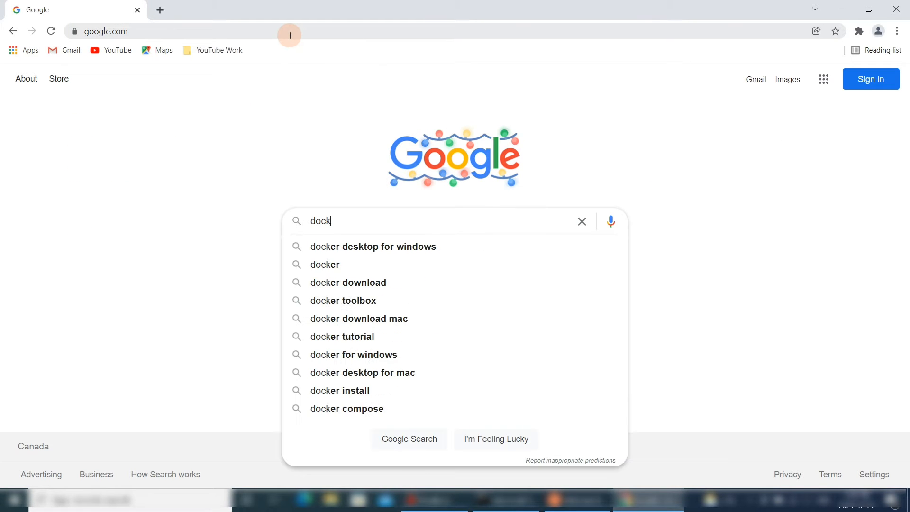
pyautogui.press('BackSpace')
pyautogui.press('BackSpace')
pyautogui.write('wnload docker')
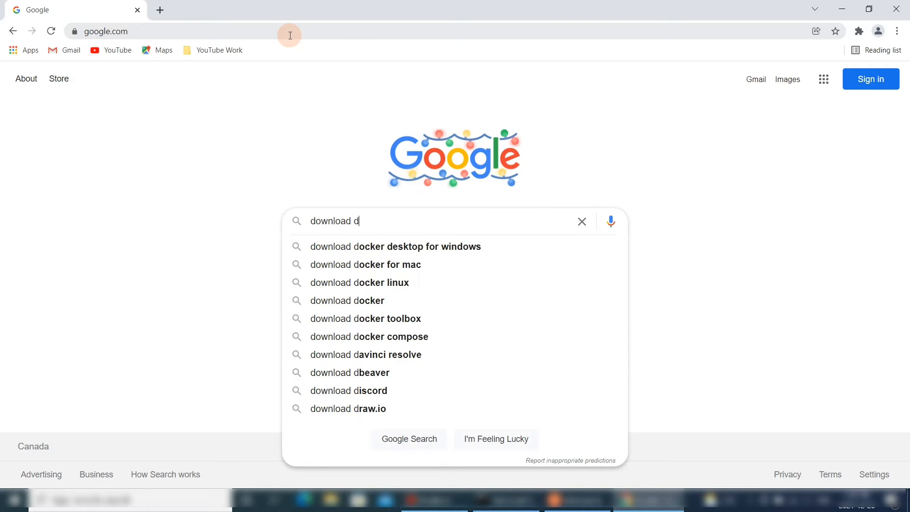
pyautogui.click(370, 246)
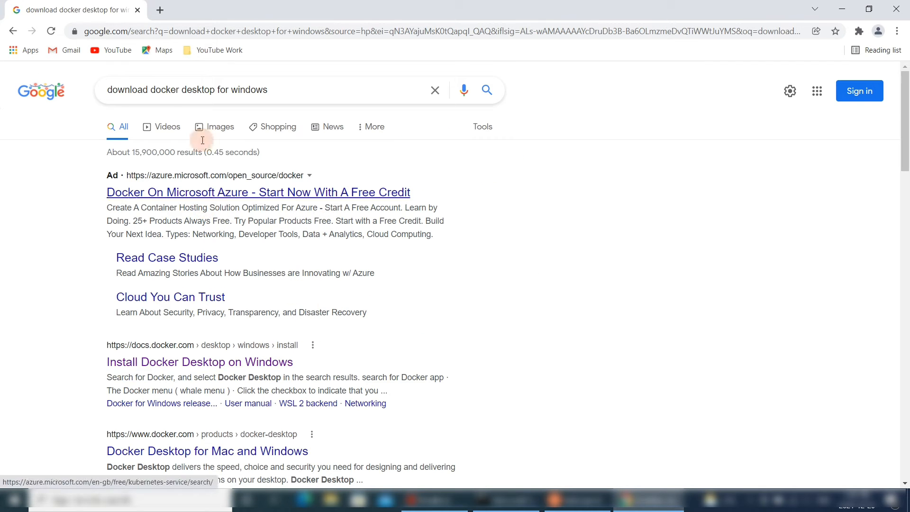
# - Open the "Install Docker Desktop on Windows" result on docs.docker.com
pyautogui.scroll(-1, 371, 300)
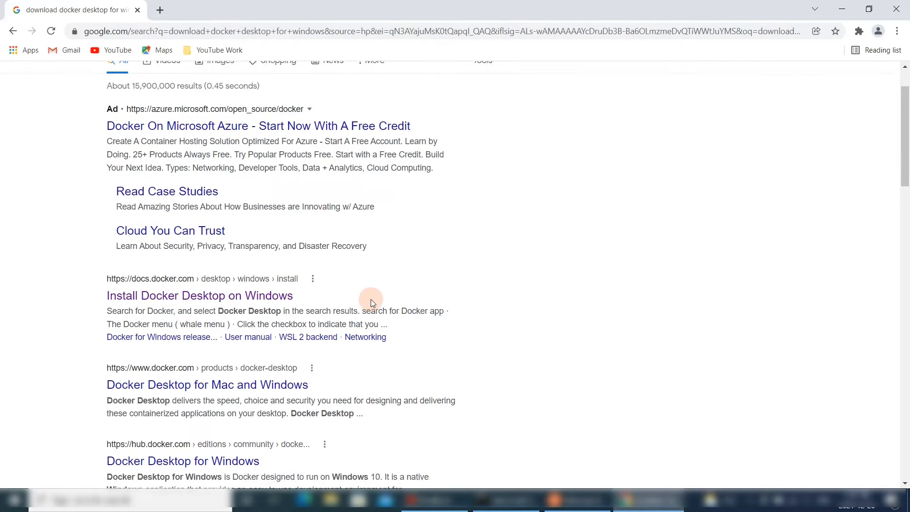
pyautogui.click(273, 304)
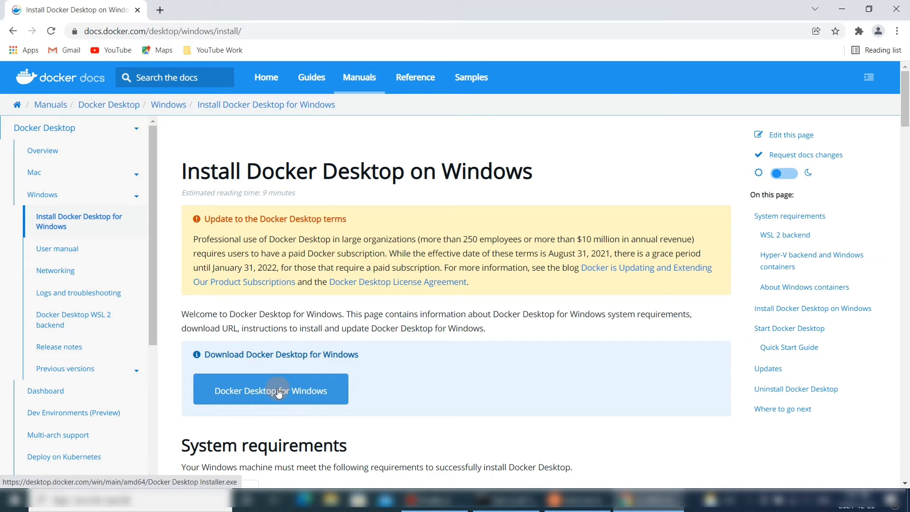
# - Review the WSL 2 backend and Hyper-V backend system requirements on the install page
pyautogui.scroll(-4, 284, 386)
pyautogui.scroll(3, 285, 386)
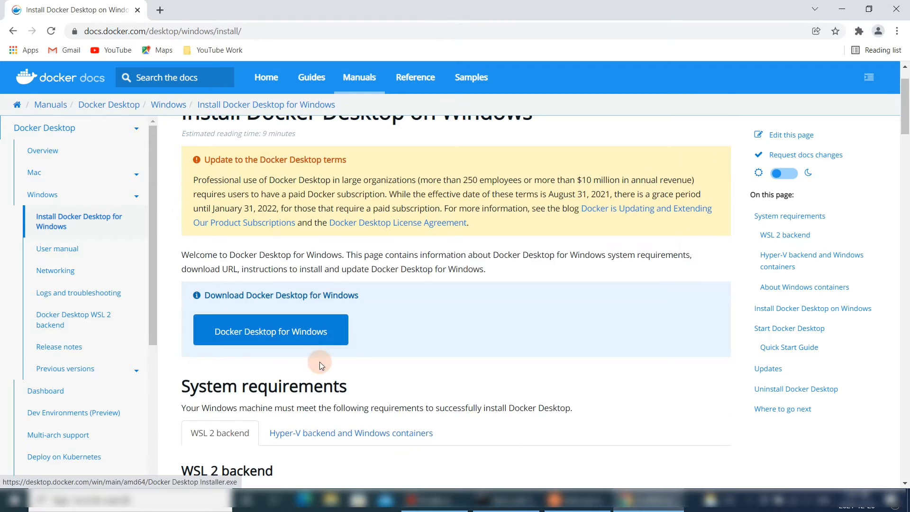
pyautogui.scroll(-3, 321, 358)
pyautogui.scroll(-6, 323, 351)
pyautogui.scroll(6, 234, 301)
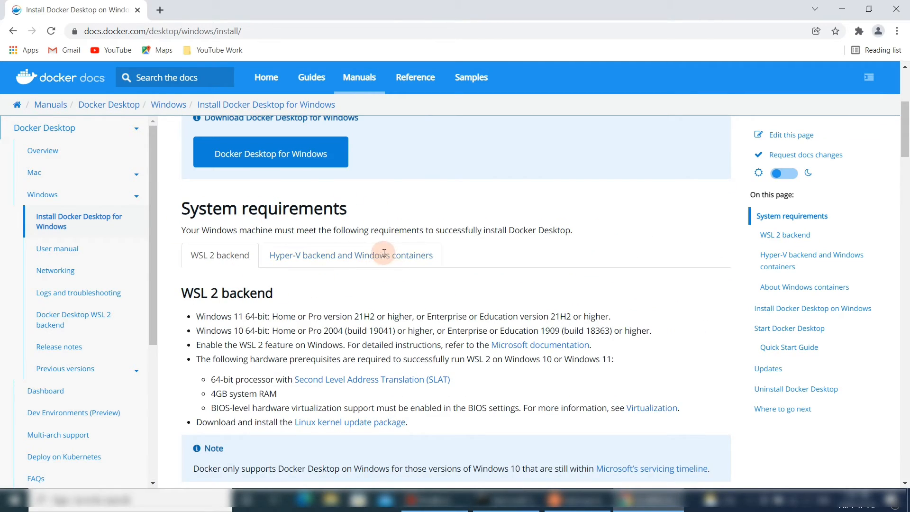
pyautogui.click(371, 258)
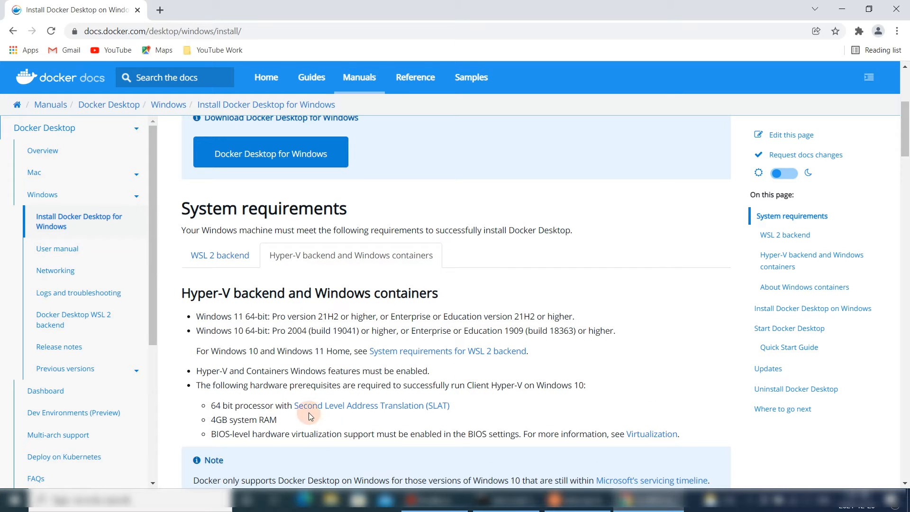
pyautogui.click(221, 254)
pyautogui.scroll(-5, 247, 330)
pyautogui.scroll(3, 246, 330)
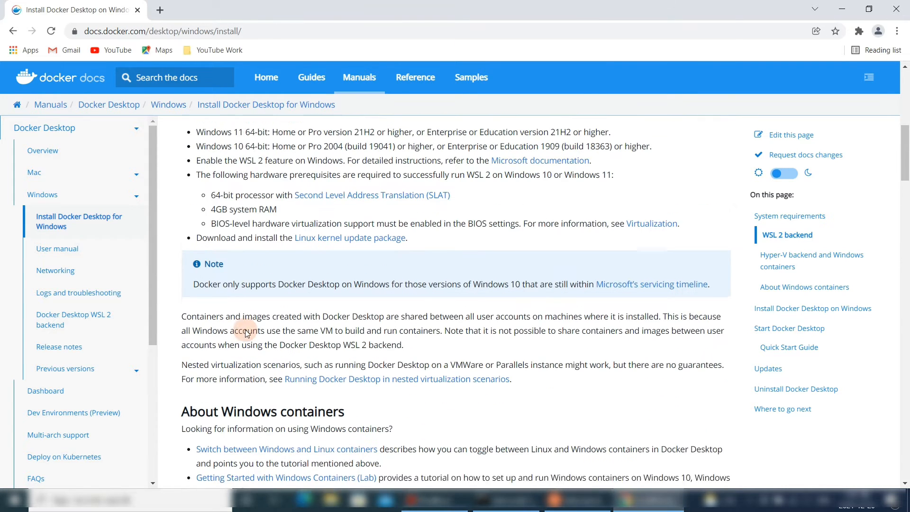
pyautogui.scroll(7, 351, 322)
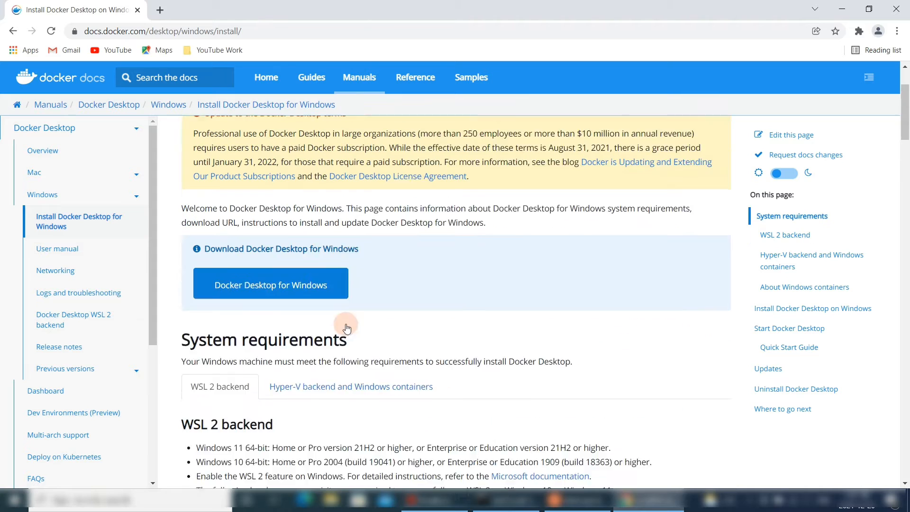
# - Download the Docker Desktop for Windows installer and show it in the Downloads folder
pyautogui.click(288, 327)
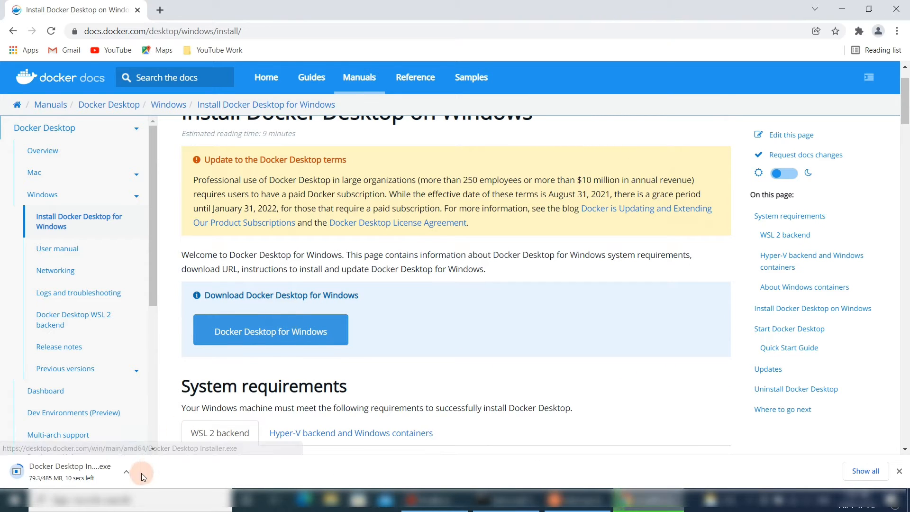
pyautogui.click(127, 475)
pyautogui.click(150, 435)
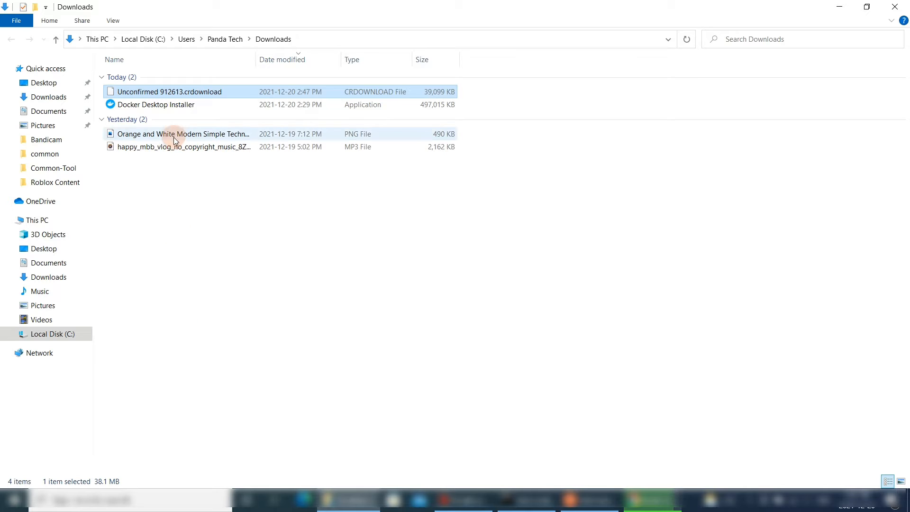
# - Delete the PNG and MP3 files from yesterday in the Downloads folder
pyautogui.click(168, 134)
pyautogui.keyDown('ctrl'); pyautogui.click(168, 151); pyautogui.keyUp('ctrl')
pyautogui.press('Delete')
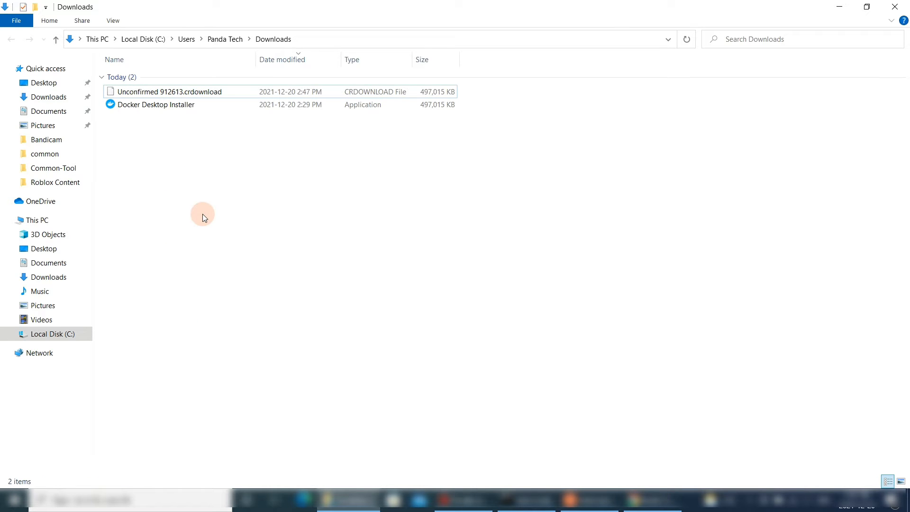
# - Refresh the Downloads folder and delete the duplicate "Docker Desktop Installer (1)"
pyautogui.click(214, 185)
pyautogui.rightClick(214, 185)
pyautogui.click(262, 229)
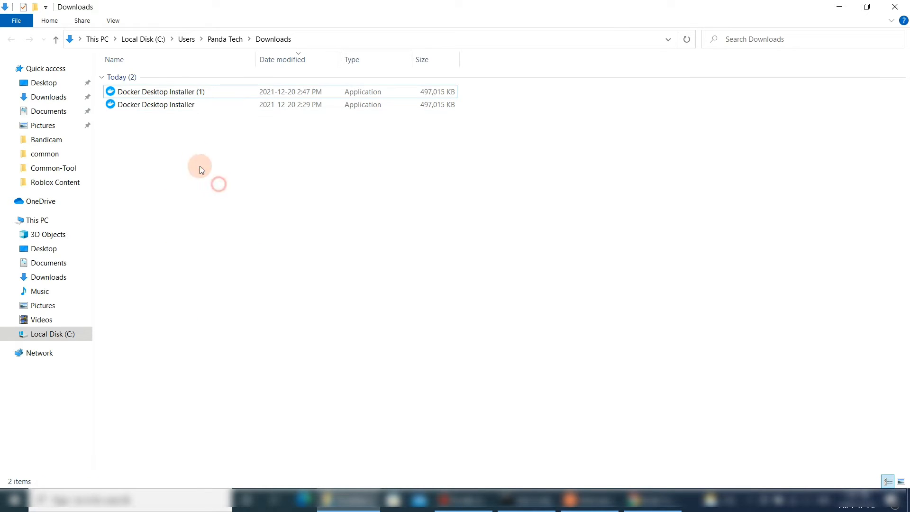
pyautogui.click(179, 92)
pyautogui.press('Delete')
pyautogui.click(271, 196)
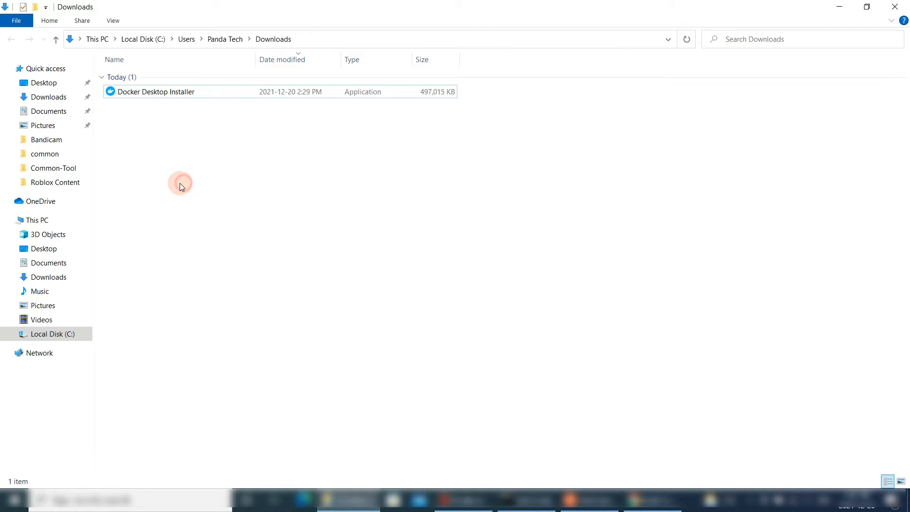
# - Run the Docker Desktop Installer
pyautogui.click(175, 94)
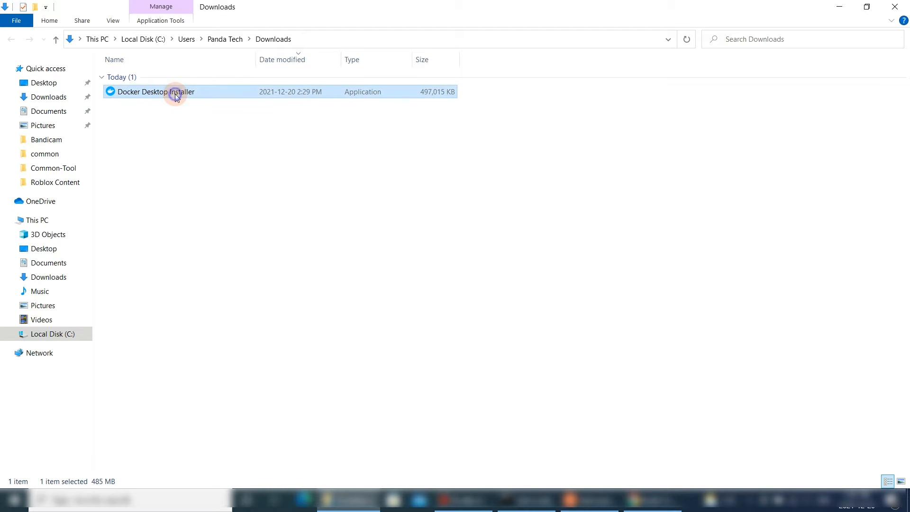
pyautogui.rightClick(175, 93)
pyautogui.click(197, 116)
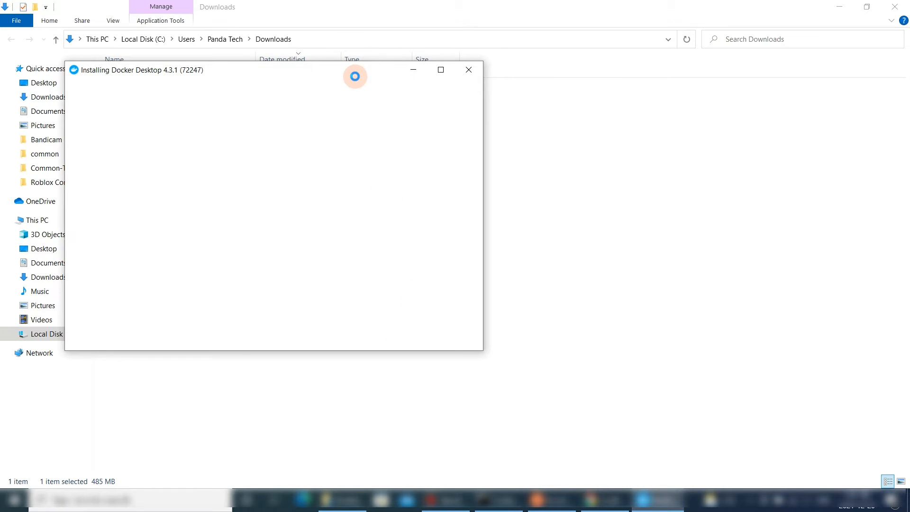
# - Start the installation with WSL 2 components and the desktop shortcut options enabled
pyautogui.moveTo(354, 76); pyautogui.dragTo(467, 111)
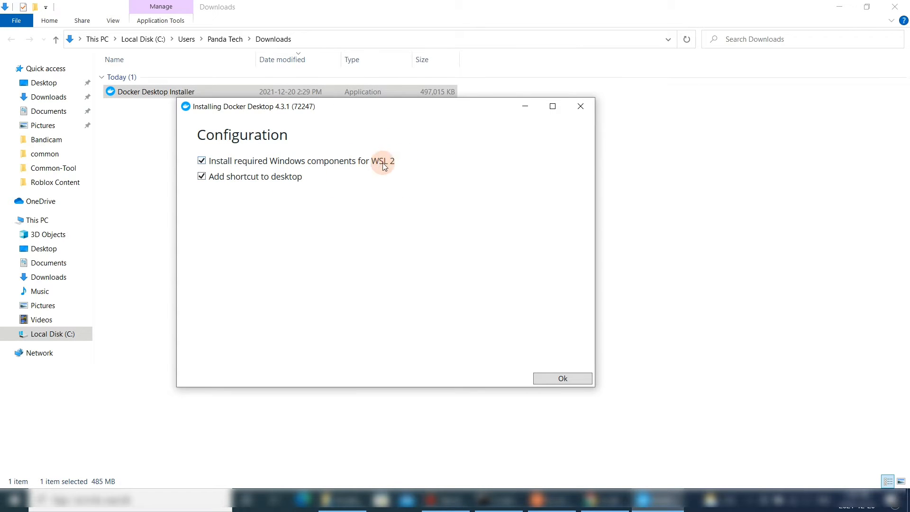
pyautogui.click(557, 378)
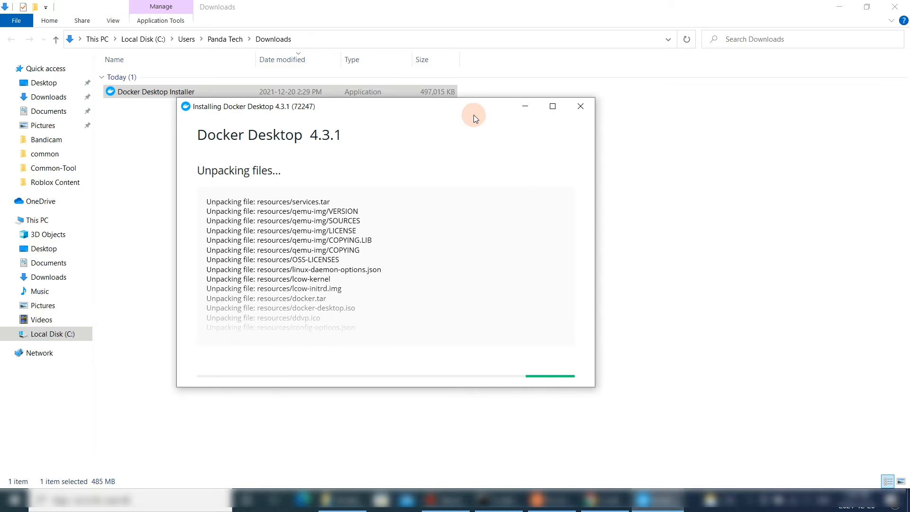
# - Close the installer once Docker Desktop 4.3.1 has installed
pyautogui.moveTo(471, 107); pyautogui.dragTo(473, 88)
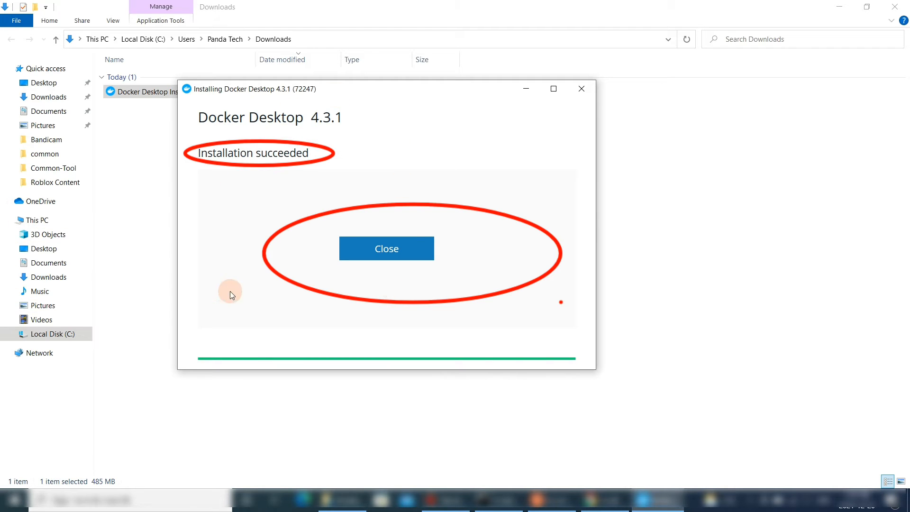
pyautogui.click(404, 247)
pyautogui.click(419, 253)
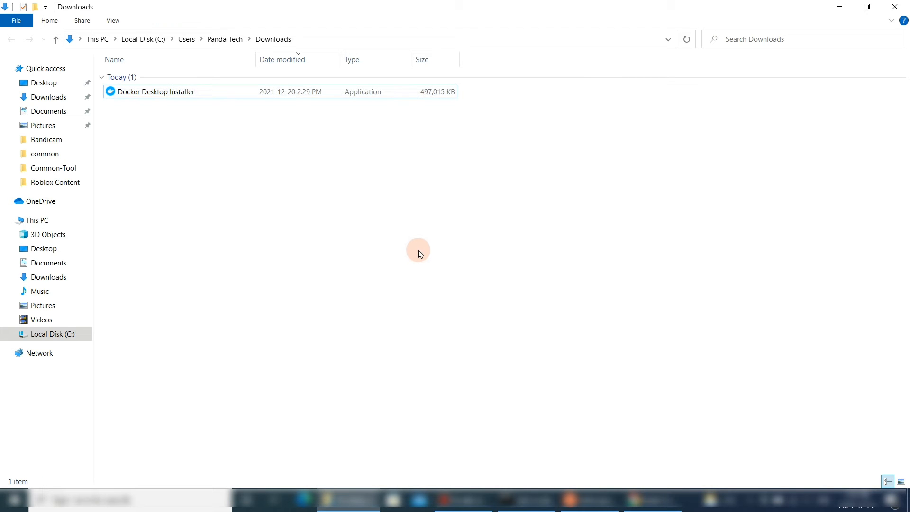
# - Search Windows for Docker Desktop and launch the app
pyautogui.click(144, 500)
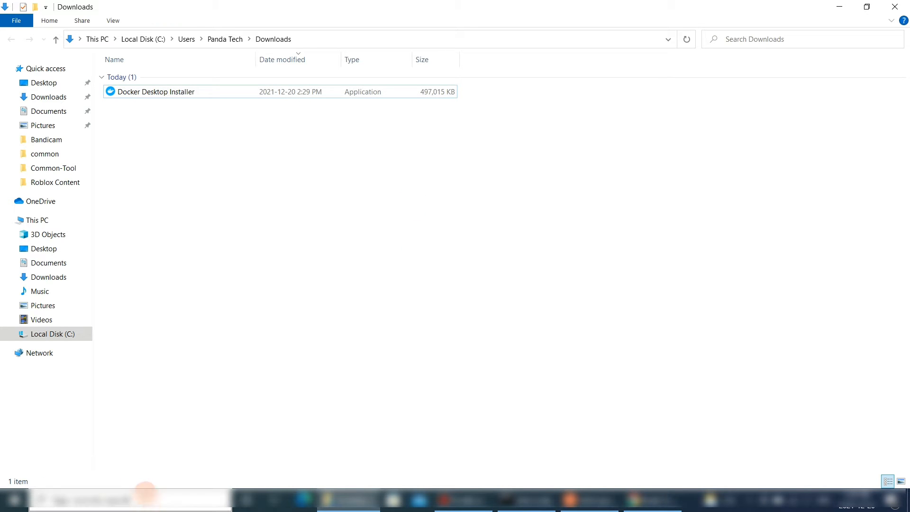
pyautogui.write('doc')
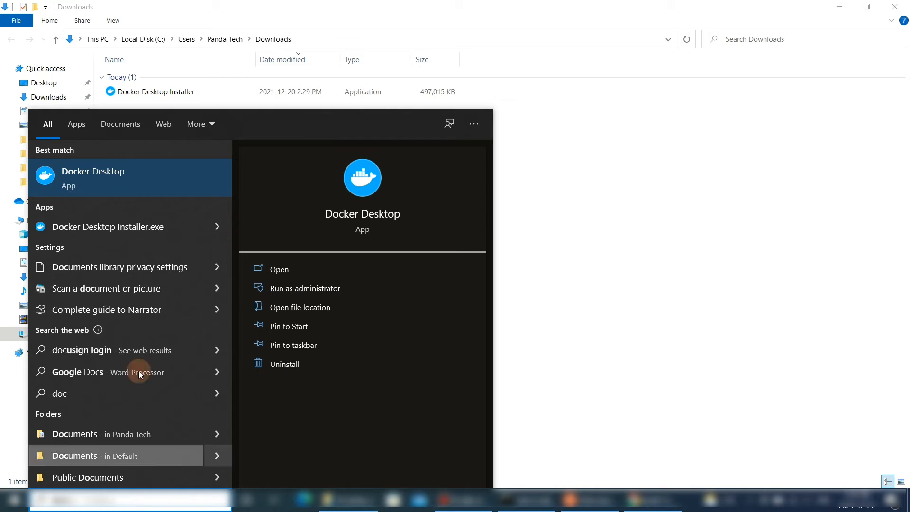
pyautogui.click(184, 184)
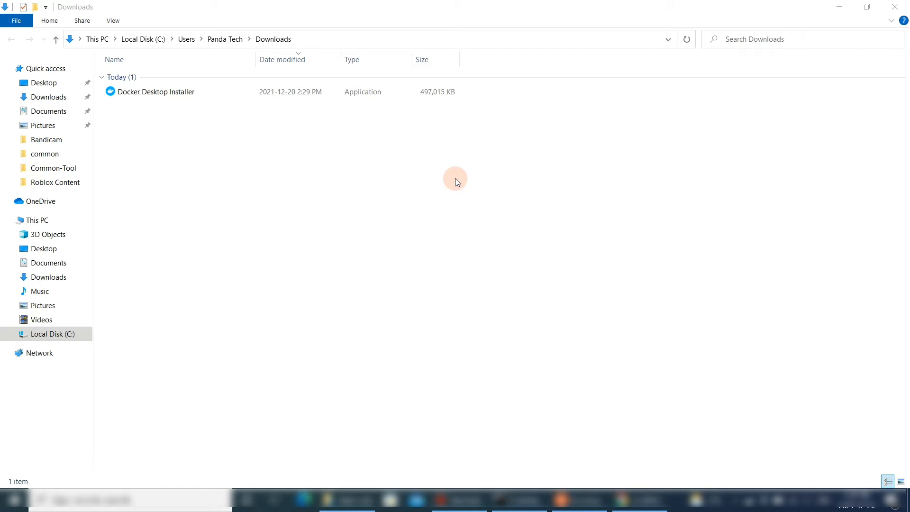
# - Bring up the Docker Desktop window and read through the changed service agreement
pyautogui.click(737, 488)
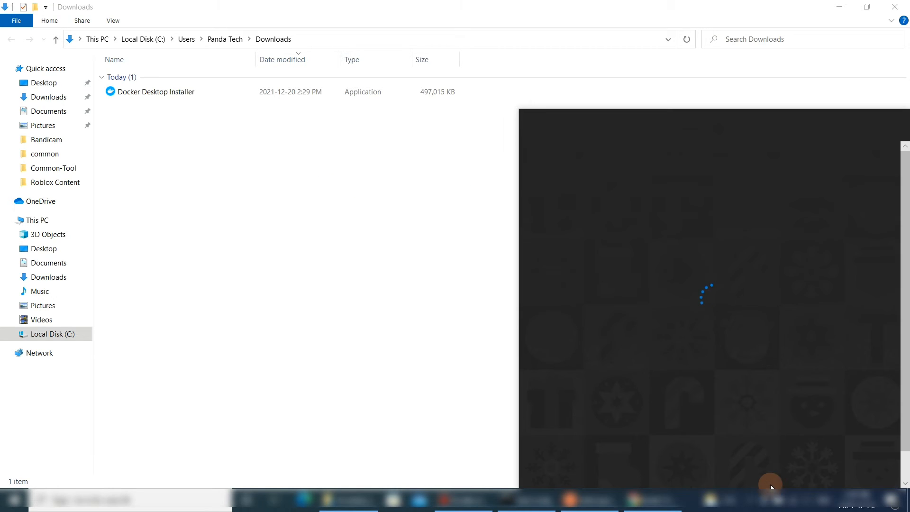
pyautogui.click(450, 419)
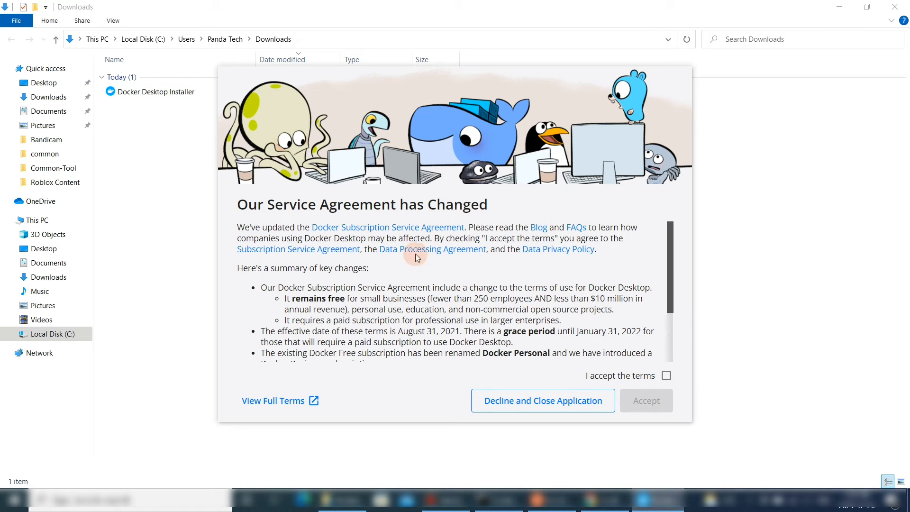
pyautogui.scroll(-3, 669, 351)
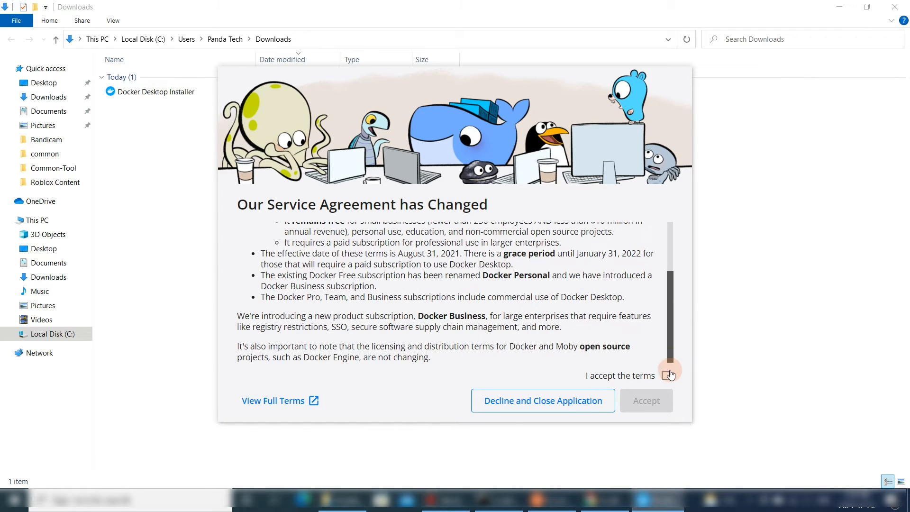
# - Accept the changed Docker service agreement terms
pyautogui.click(666, 375)
pyautogui.click(647, 400)
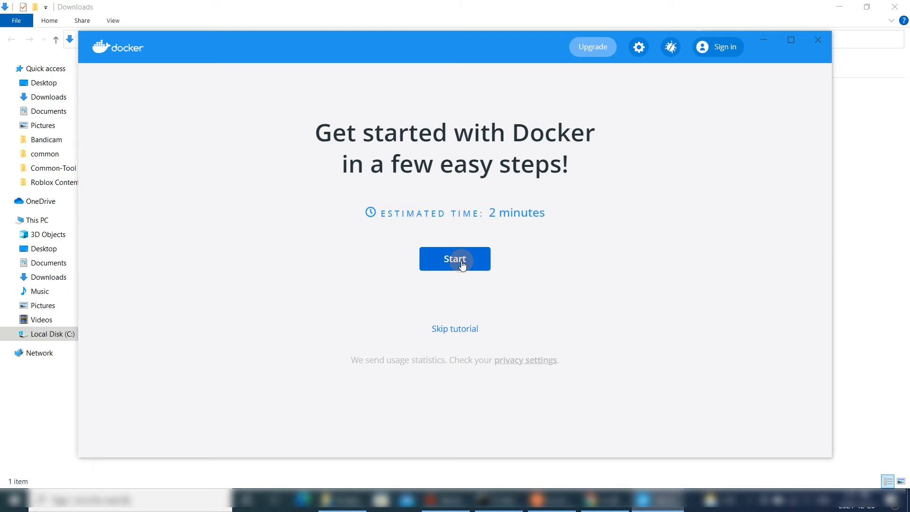
# - Skip the getting-started tutorial and open Docker settings, dismissing the tip of the week
pyautogui.click(463, 327)
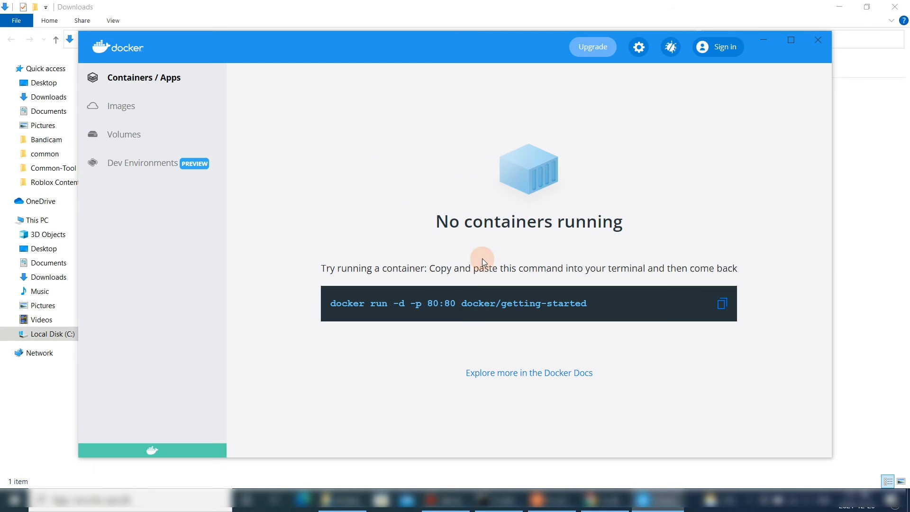
pyautogui.click(638, 46)
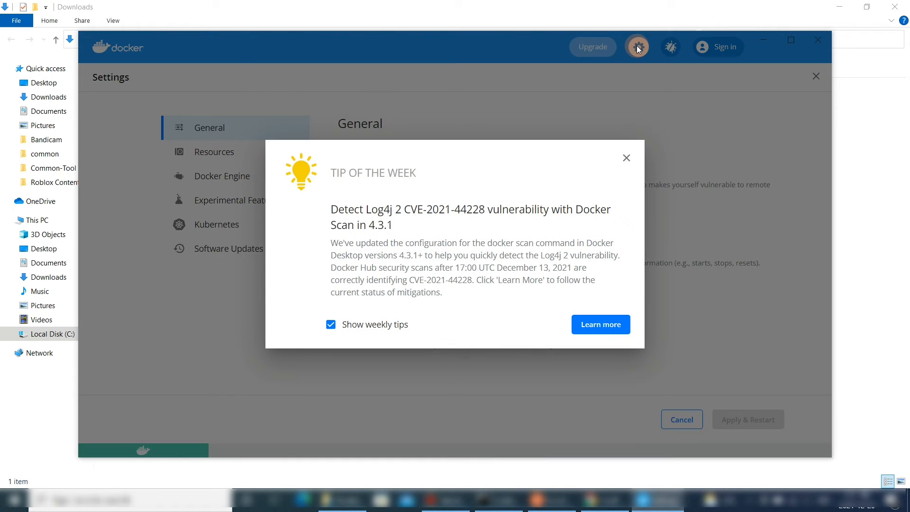
pyautogui.click(626, 158)
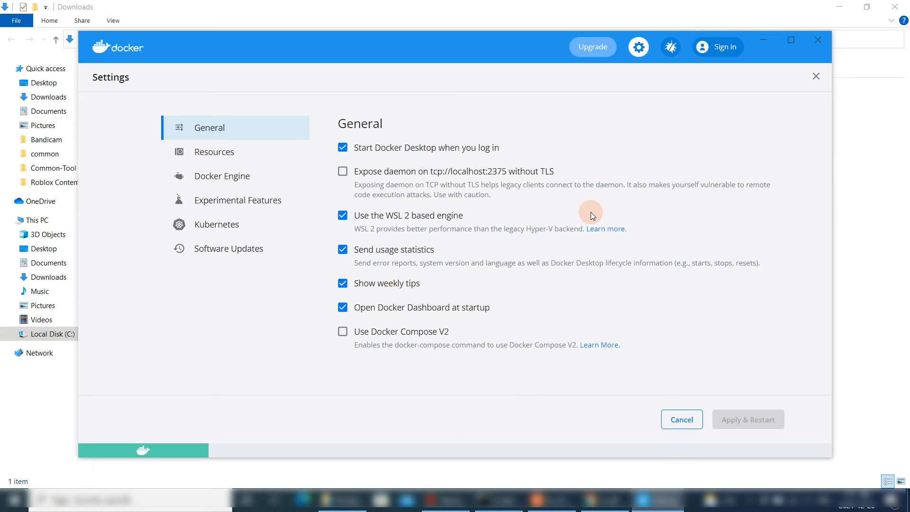
# - Switch to the existing Command Prompt and run docker again
pyautogui.click(497, 500)
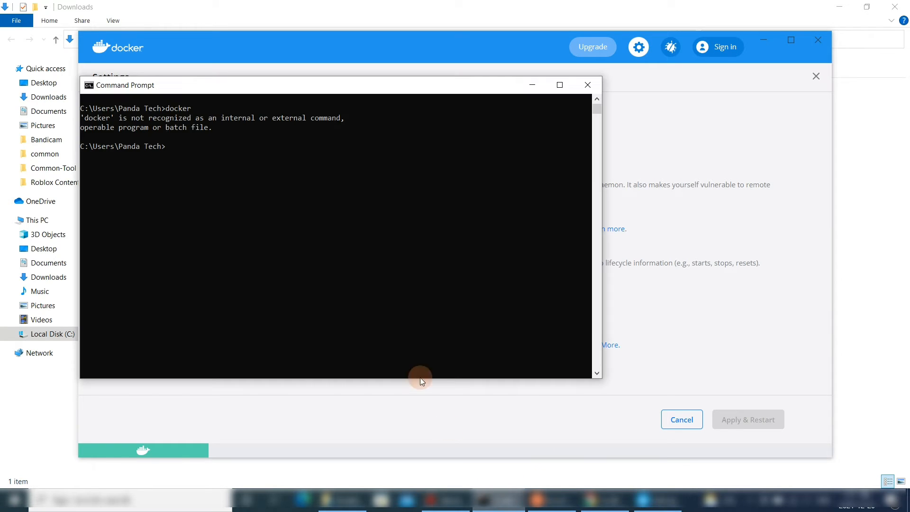
pyautogui.click(365, 255)
pyautogui.write('docker')
pyautogui.press('Return')
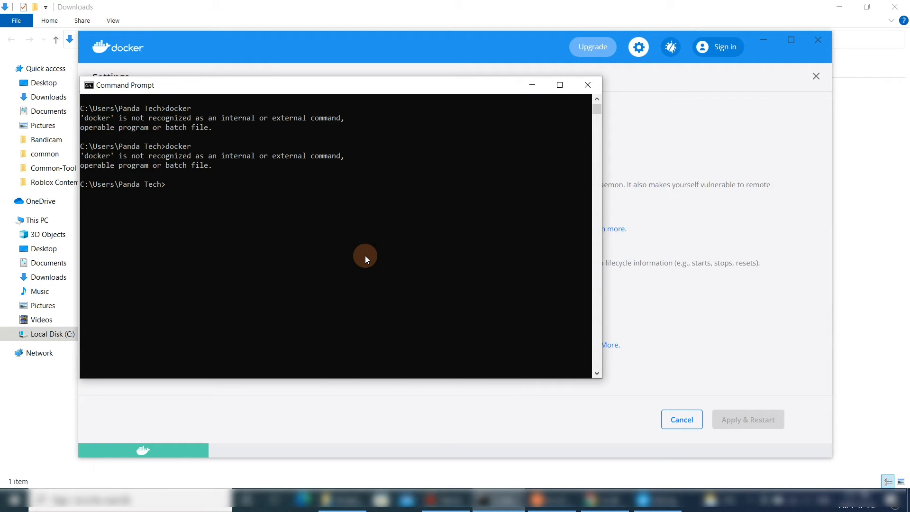
# - Close the old Command Prompt and Ubuntu terminal windows
pyautogui.click(588, 84)
pyautogui.click(525, 500)
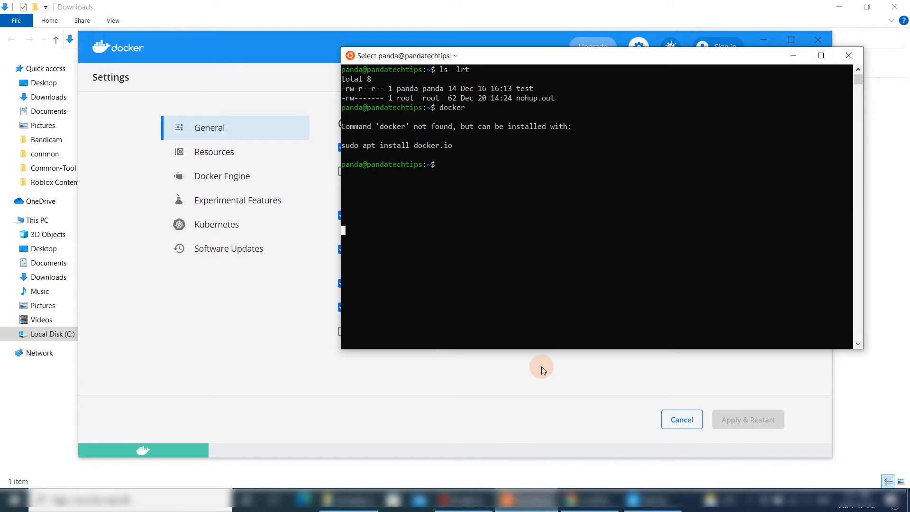
pyautogui.click(848, 58)
# - Open Ubuntu 20.04 LTS from Windows search and run docker in the new terminal
pyautogui.click(156, 504)
pyautogui.write('ubu')
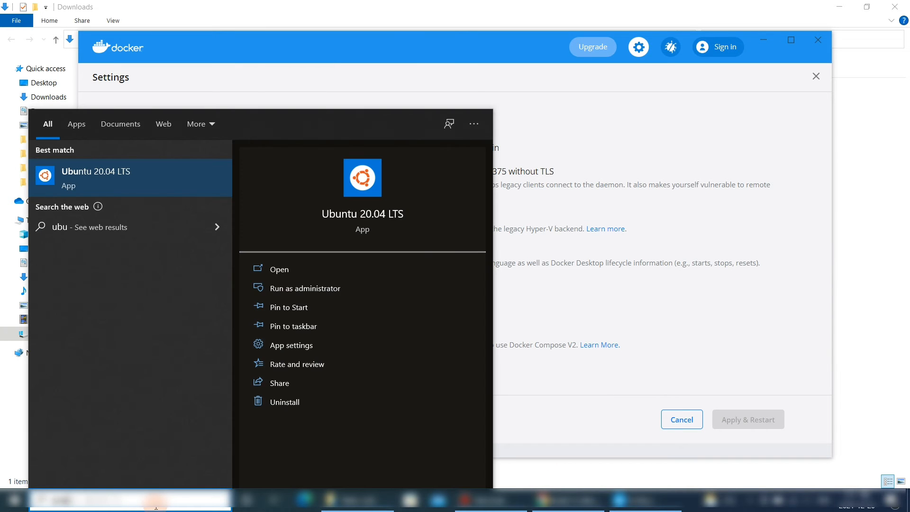
pyautogui.click(297, 272)
pyautogui.write('dock')
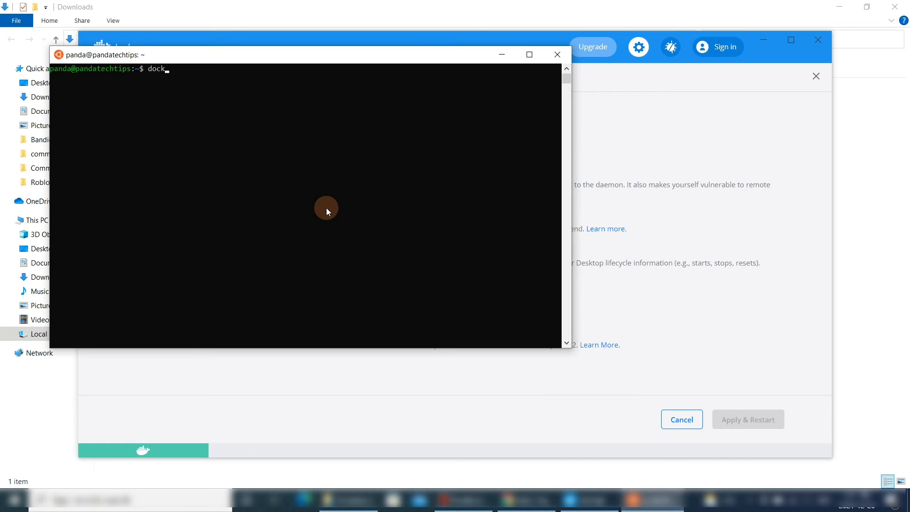
pyautogui.write('er')
pyautogui.press('Return')
pyautogui.moveTo(356, 56); pyautogui.dragTo(392, 68)
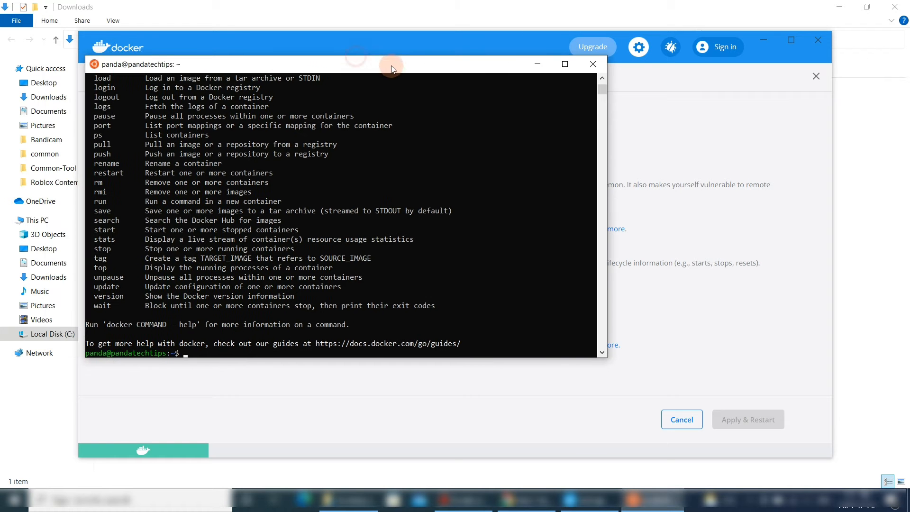
# - Open a new Command Prompt from Windows search and run docker in it
pyautogui.click(199, 499)
pyautogui.write('cmd')
pyautogui.click(286, 269)
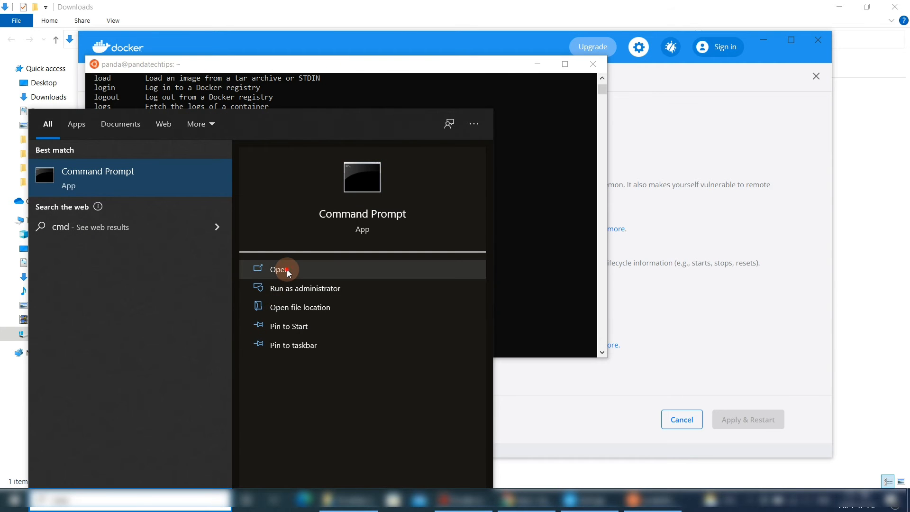
pyautogui.moveTo(380, 86); pyautogui.dragTo(656, 74)
pyautogui.click(607, 154)
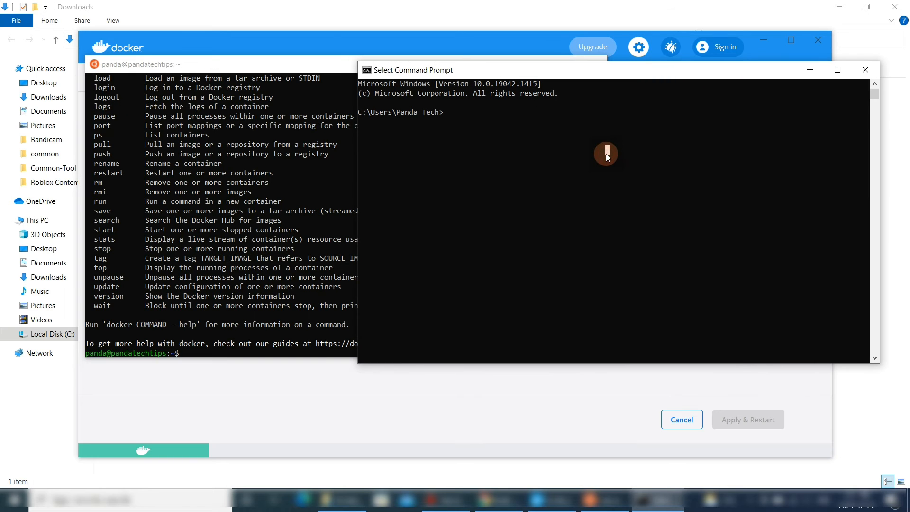
pyautogui.write('docker')
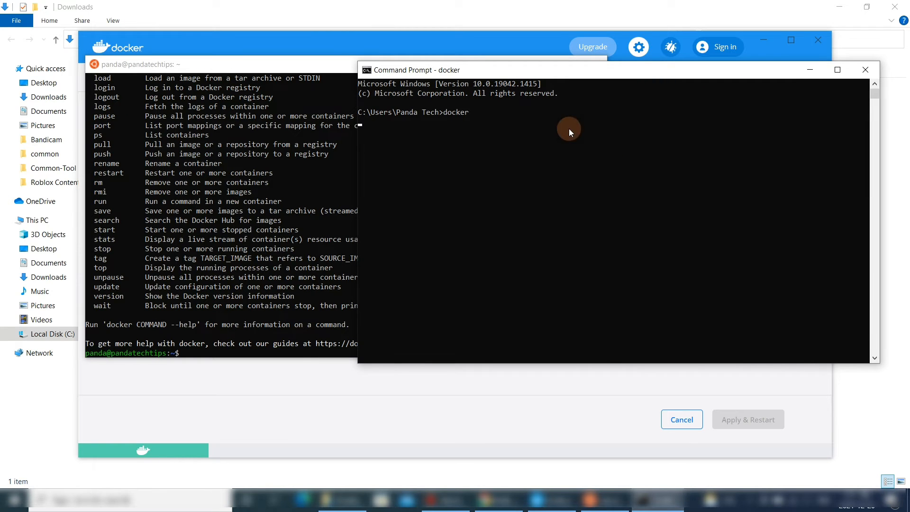
pyautogui.moveTo(469, 69); pyautogui.dragTo(561, 79)
# - Clear the Ubuntu terminal and arrange the Ubuntu and Command Prompt windows side by side
pyautogui.click(349, 244)
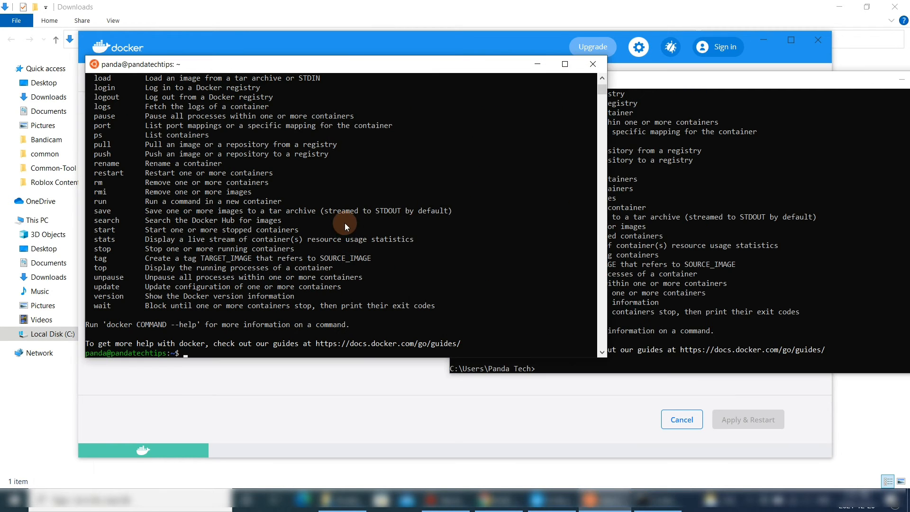
pyautogui.write('clear')
pyautogui.press('Return')
pyautogui.moveTo(294, 66); pyautogui.dragTo(216, 71)
pyautogui.moveTo(529, 181); pyautogui.dragTo(444, 179)
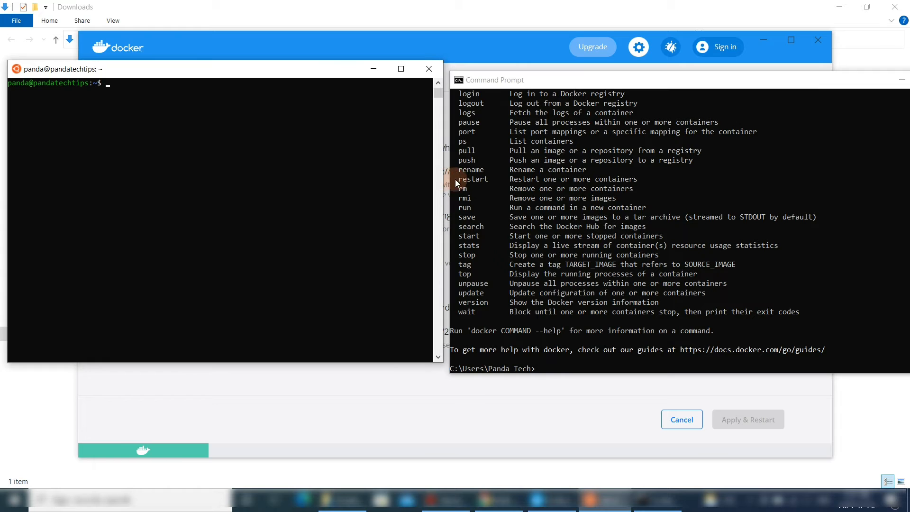
pyautogui.click(459, 182)
pyautogui.moveTo(657, 87)
pyautogui.mouseDown()
pyautogui.moveTo(731, 72)
pyautogui.moveTo(661, 74)
pyautogui.mouseUp()
# - List all containers with docker ps -a in the Ubuntu terminal
pyautogui.click(388, 128)
pyautogui.write('docke')
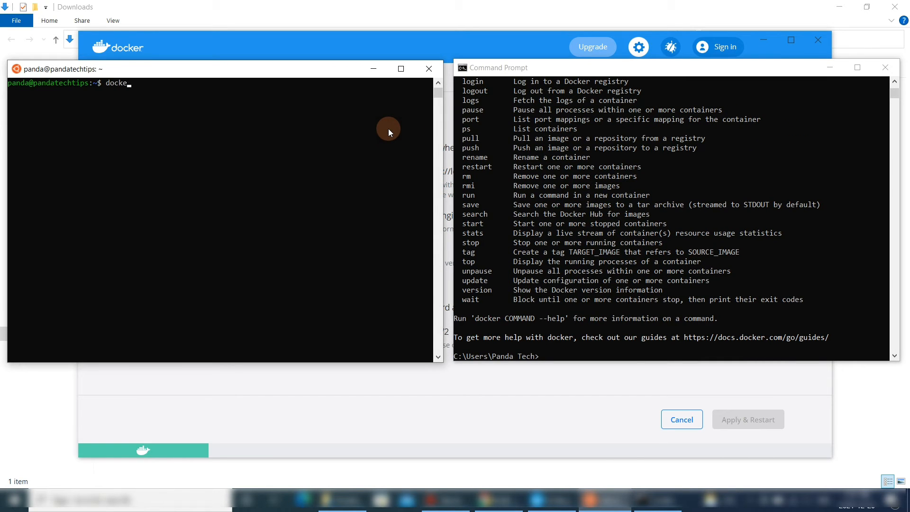
pyautogui.write('r ps -a')
pyautogui.press('Return')
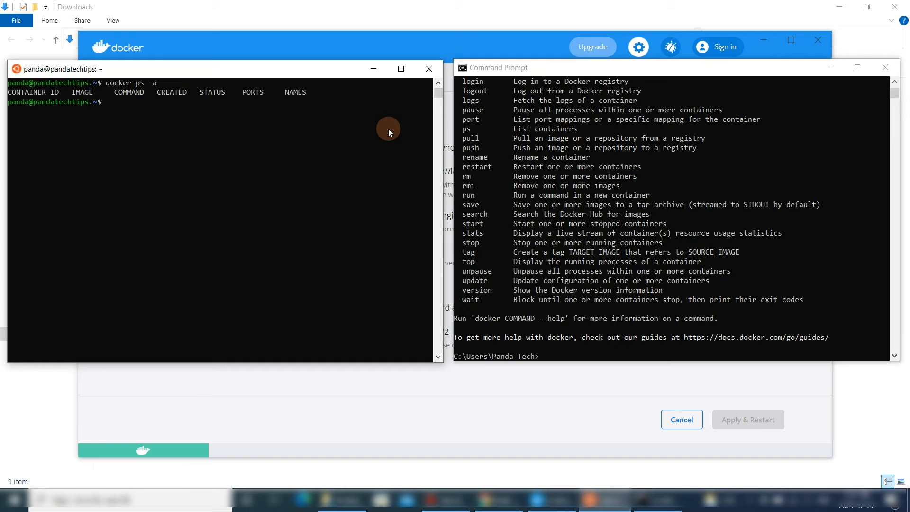
# - List all containers with docker ps -a in Command Prompt
pyautogui.click(715, 126)
pyautogui.write('docker ps')
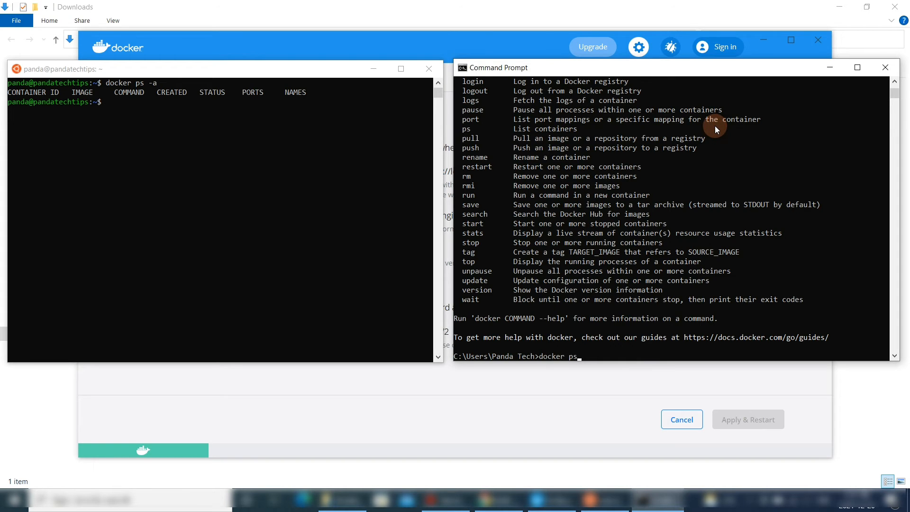
pyautogui.write(' -a')
pyautogui.press('Return')
# - Clear the Command Prompt screen with cls and rerun docker ps -a from the command history
pyautogui.write('cl')
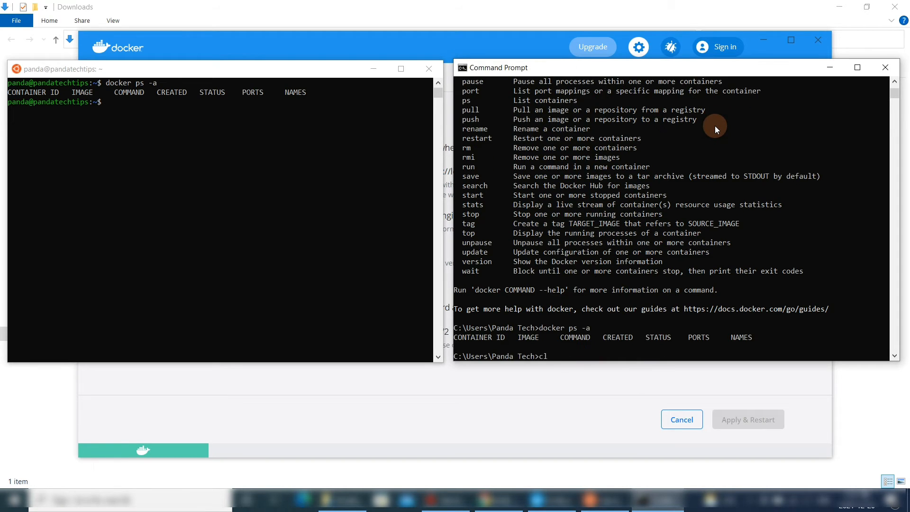
pyautogui.write('ear')
pyautogui.press('Return')
pyautogui.write('cls')
pyautogui.press('Return')
pyautogui.press('Up')
pyautogui.press('Up')
pyautogui.press('Up')
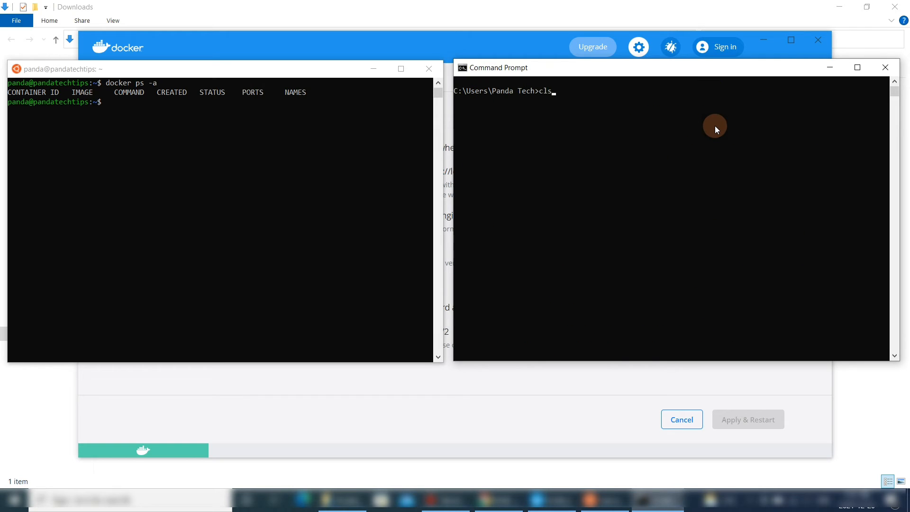
pyautogui.press('Return')
# - Run docker run hello-world in the Ubuntu terminal
pyautogui.click(266, 133)
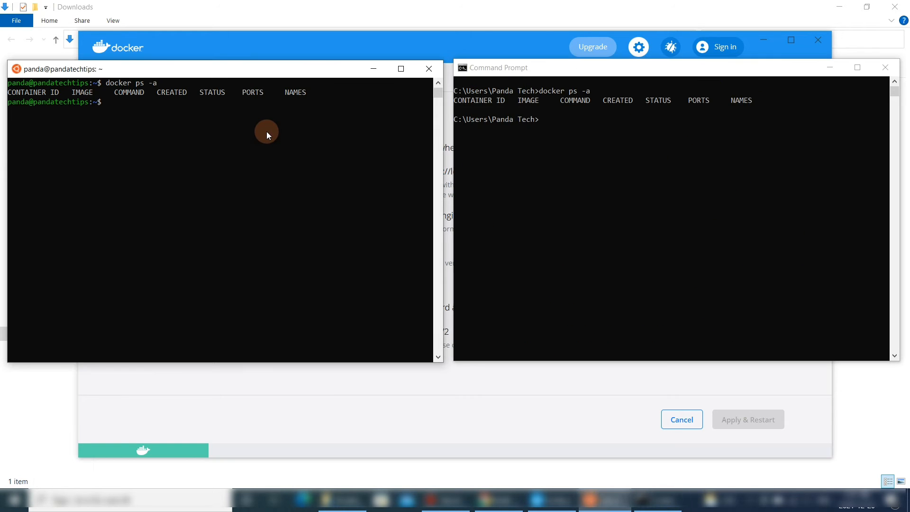
pyautogui.write('docker run hello-world')
pyautogui.press('Return')
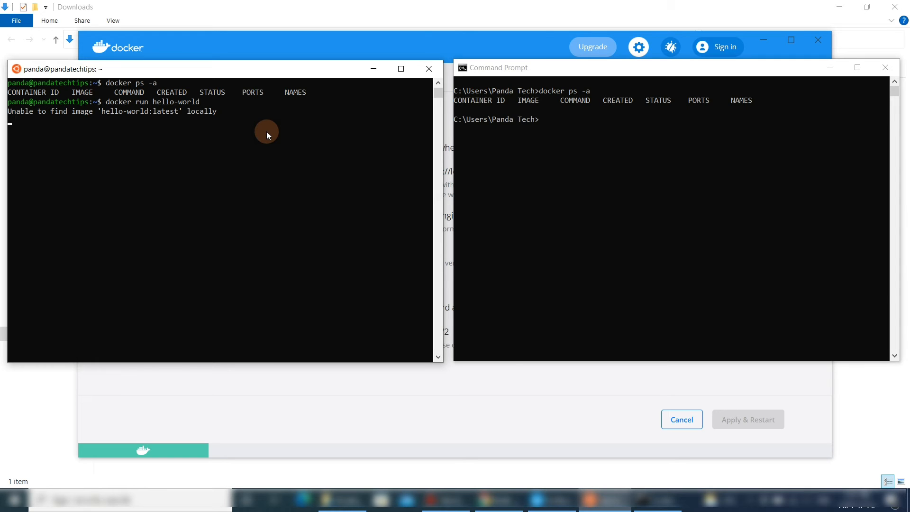
# - Rerun docker ps -a in Command Prompt to list the containers again
pyautogui.click(571, 120)
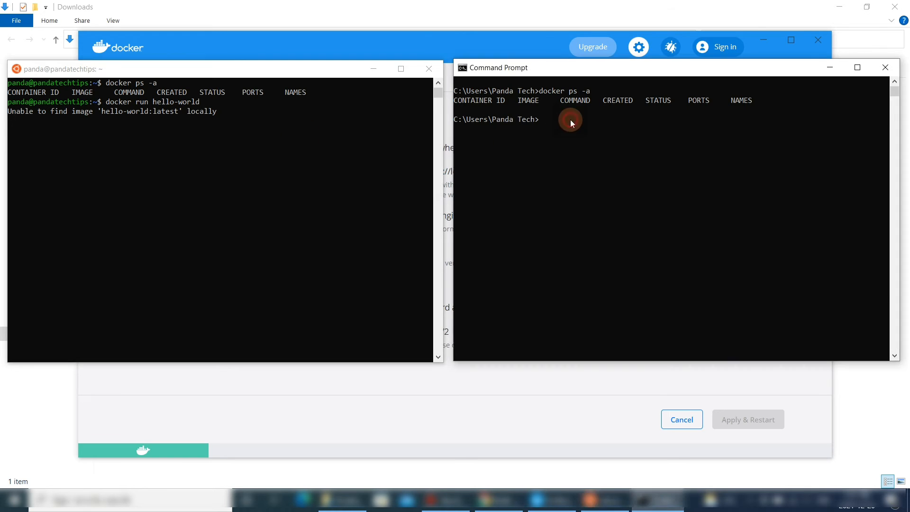
pyautogui.press('Up')
pyautogui.press('Return')
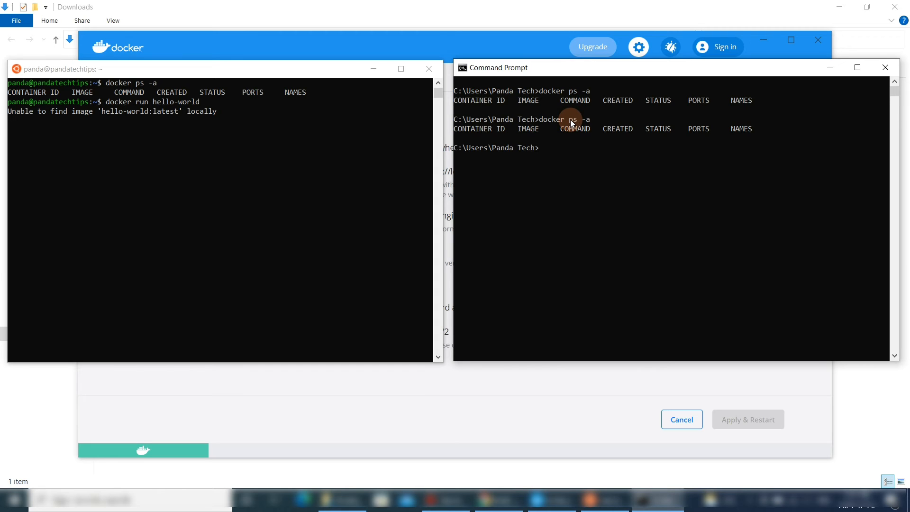
pyautogui.click(281, 120)
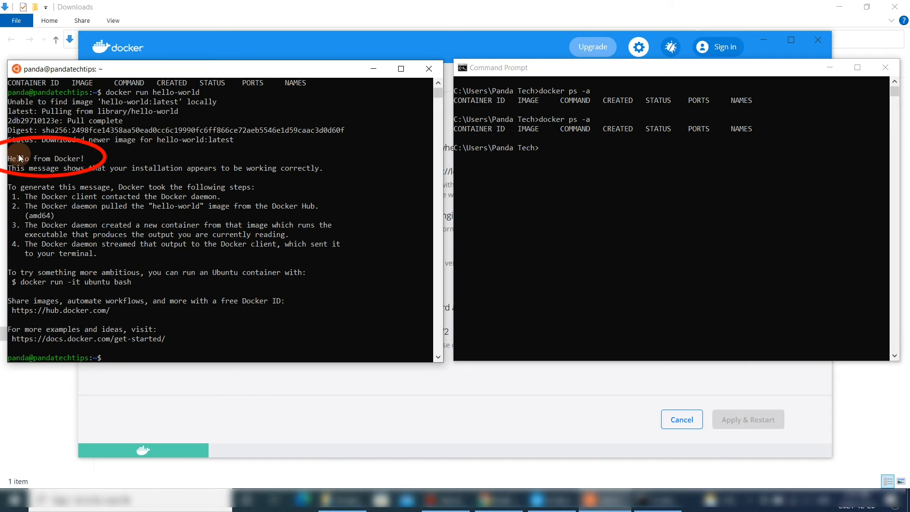
pyautogui.click(634, 162)
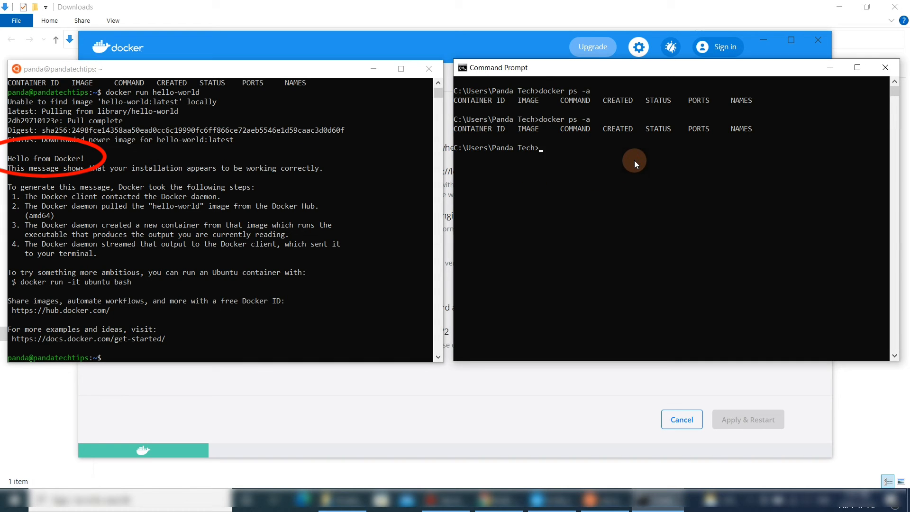
pyautogui.press('Up')
pyautogui.press('Return')
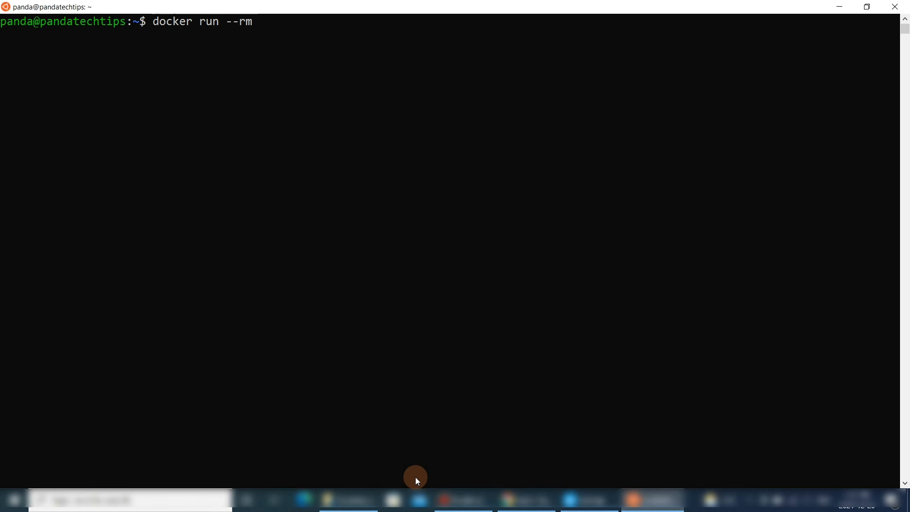
# - Run docker run --rm -it -p 80:80 yeasy/simple-web:latest in the Ubuntu terminal
pyautogui.write('-it -p 80:80 yeasy/')
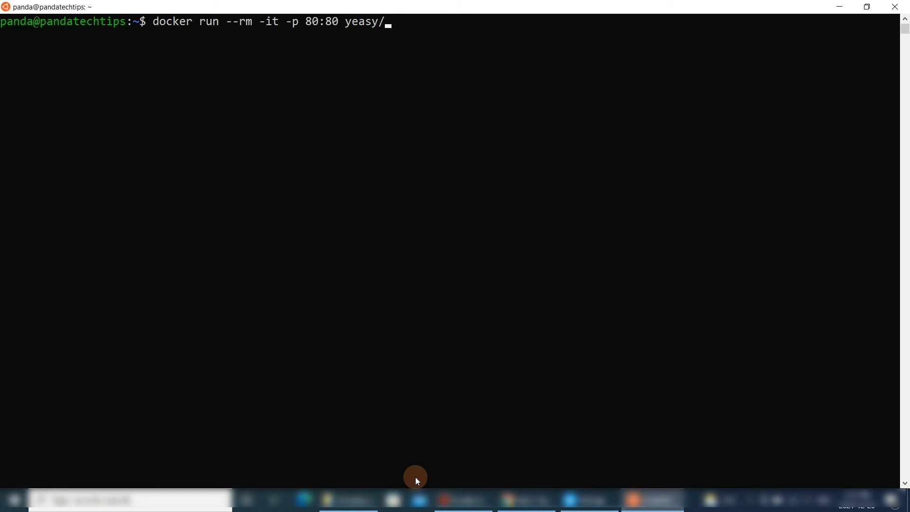
pyautogui.write('simple-web:latest')
pyautogui.press('Return')
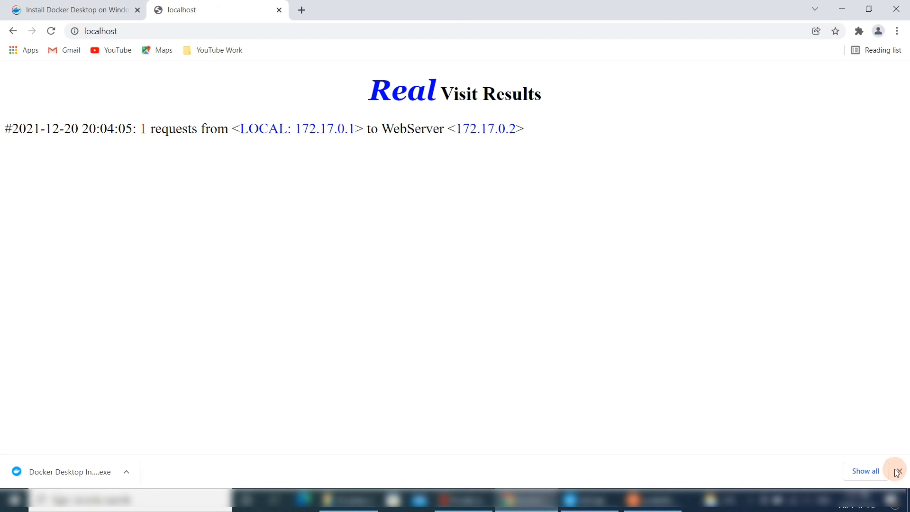
# - Open localhost in the browser and examine the web server's visit results page
pyautogui.click(897, 470)
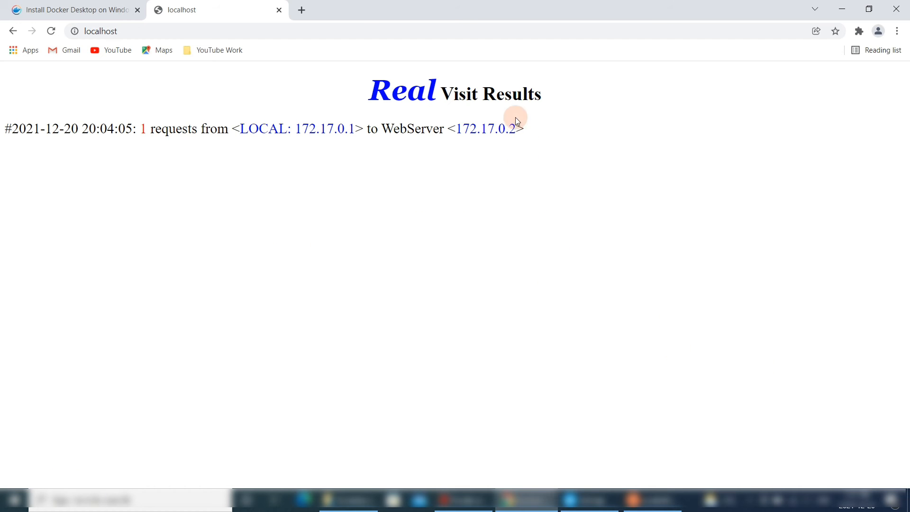
pyautogui.moveTo(441, 96); pyautogui.dragTo(65, 102)
pyautogui.moveTo(65, 102); pyautogui.dragTo(294, 85)
pyautogui.click(524, 150)
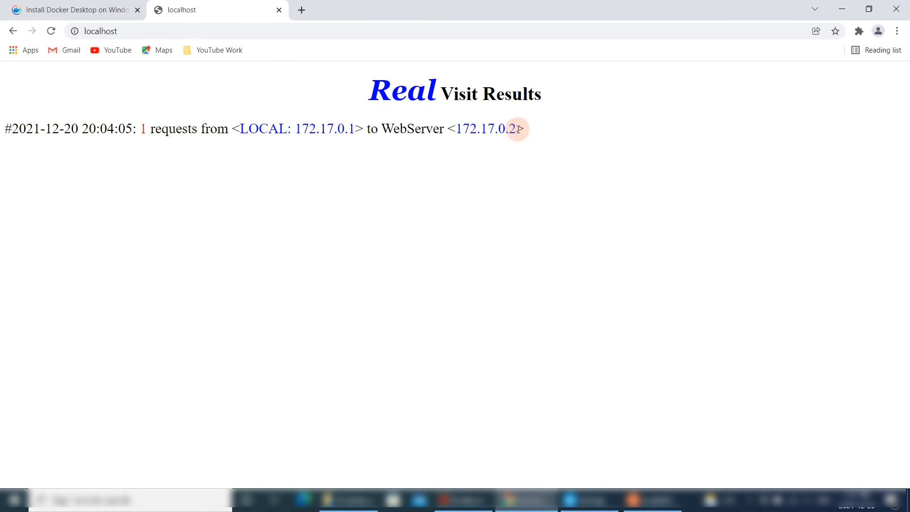
# - Stop the running web container in the Ubuntu terminal and reload localhost in the browser
pyautogui.click(650, 500)
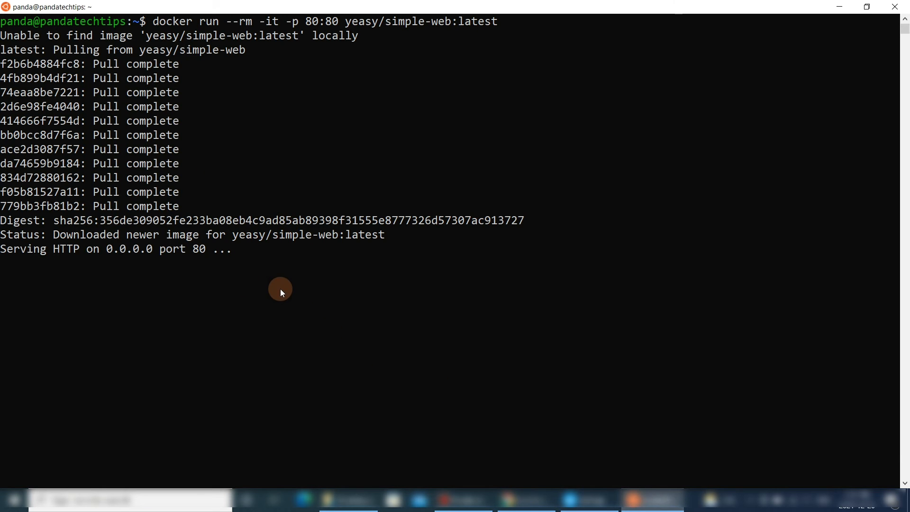
pyautogui.hotkey('ctrl', 'c')
pyautogui.hotkey('ctrl', 'c')
pyautogui.press('Up')
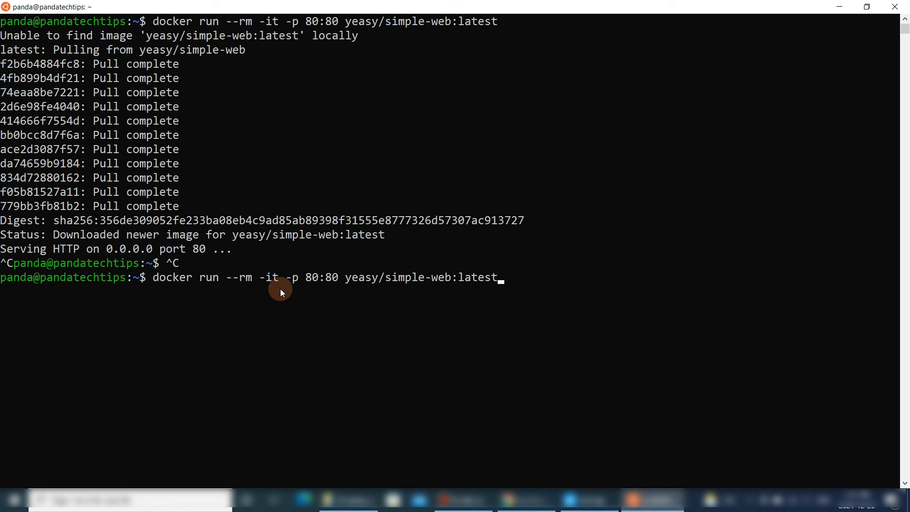
pyautogui.click(522, 500)
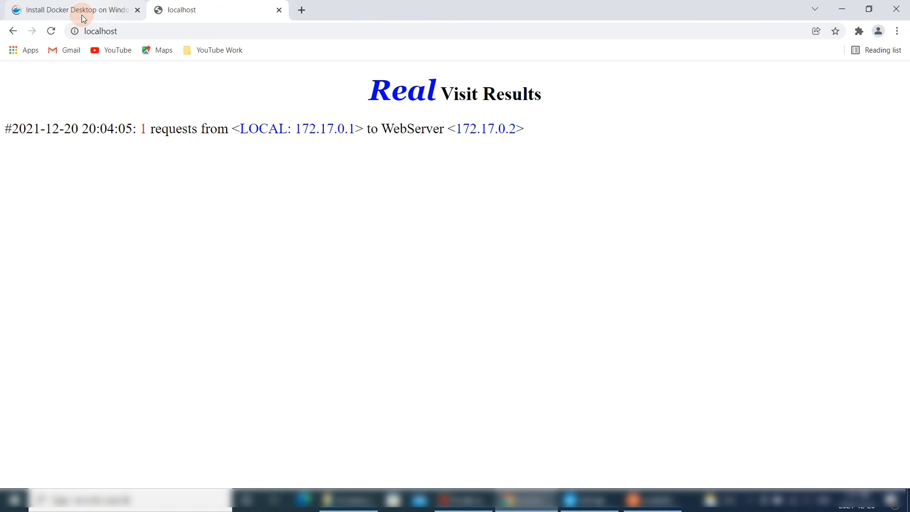
pyautogui.click(51, 31)
# - Rerun docker run --rm -it -p 80:80 yeasy/simple-web:latest in the Ubuntu terminal
pyautogui.click(154, 31)
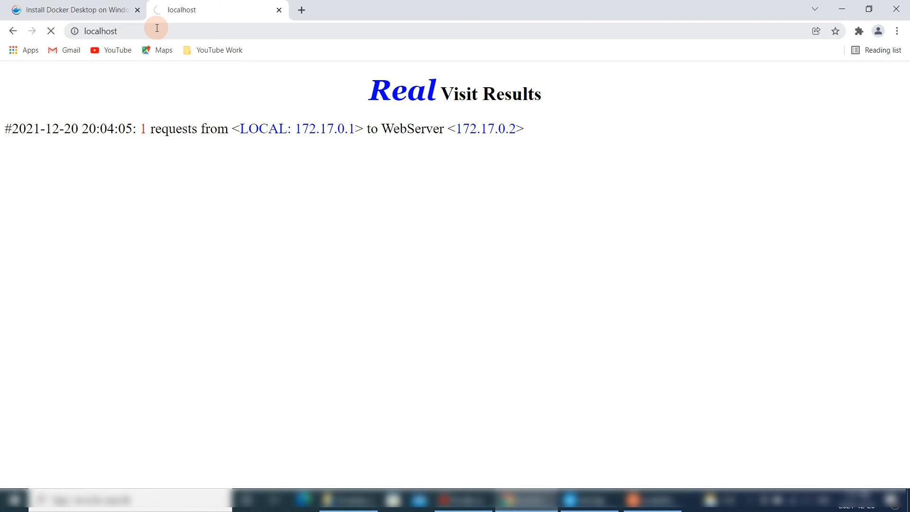
pyautogui.click(653, 500)
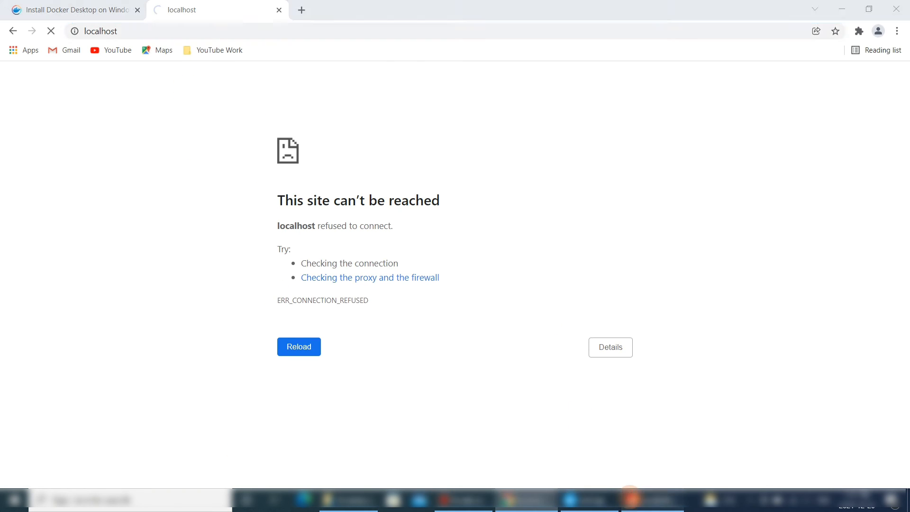
pyautogui.press('Up')
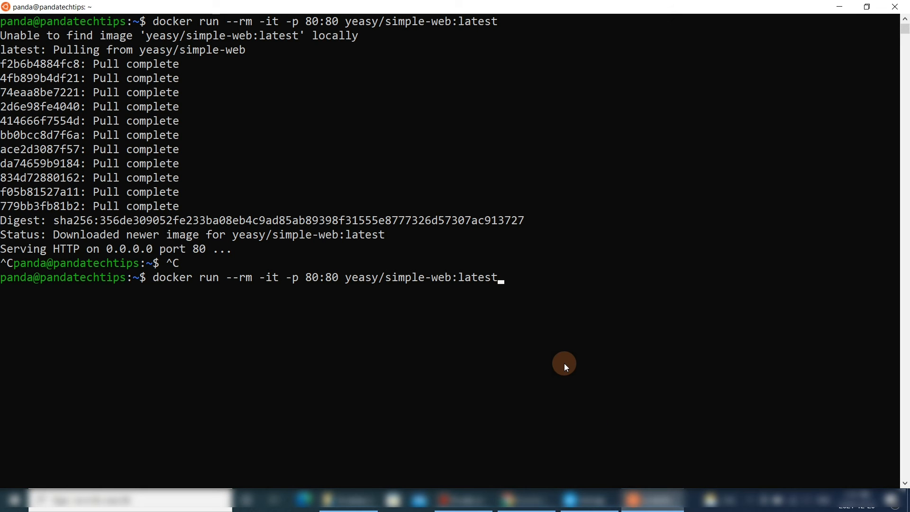
pyautogui.press('Return')
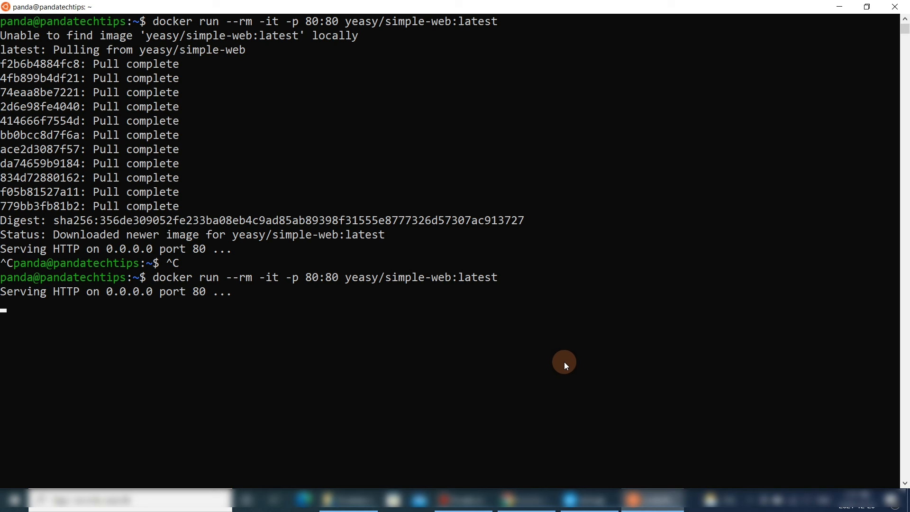
# - Open localhost:80 in the browser
pyautogui.click(510, 500)
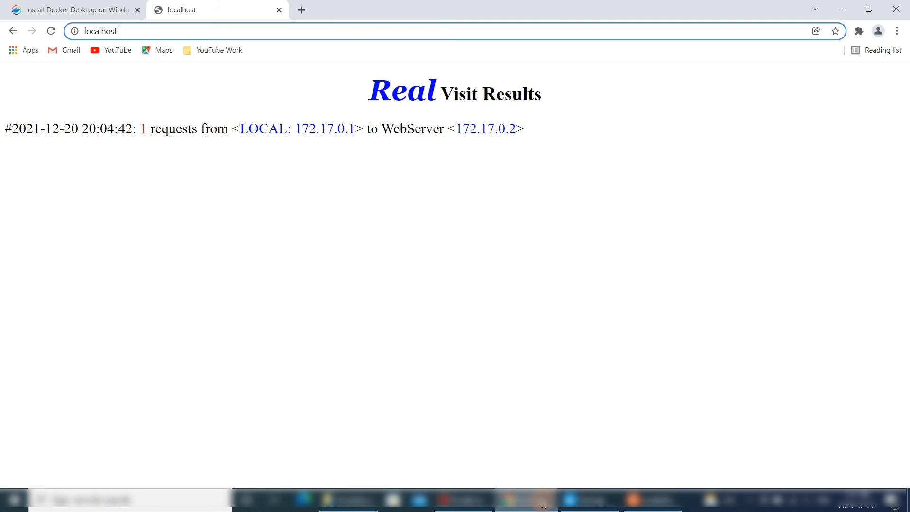
pyautogui.click(166, 34)
pyautogui.write(':80')
pyautogui.press('Return')
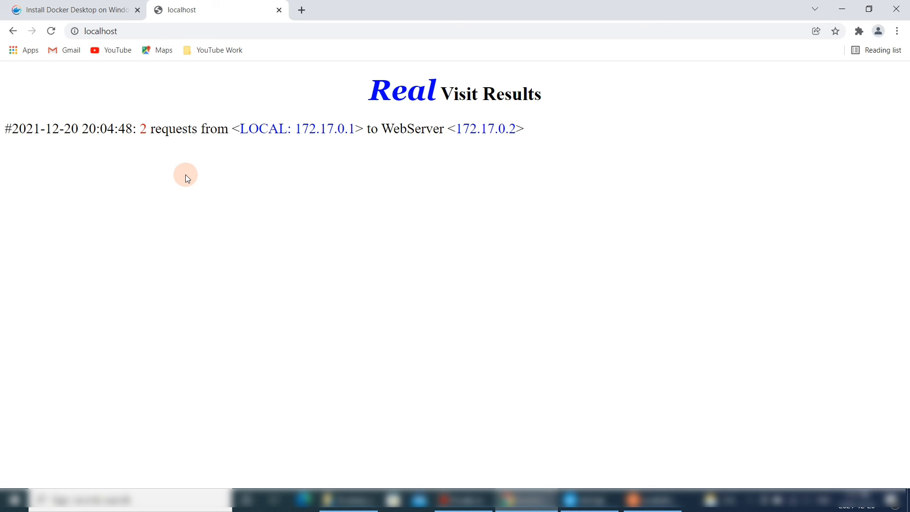
# - Stop the web container in the Ubuntu terminal
pyautogui.click(668, 498)
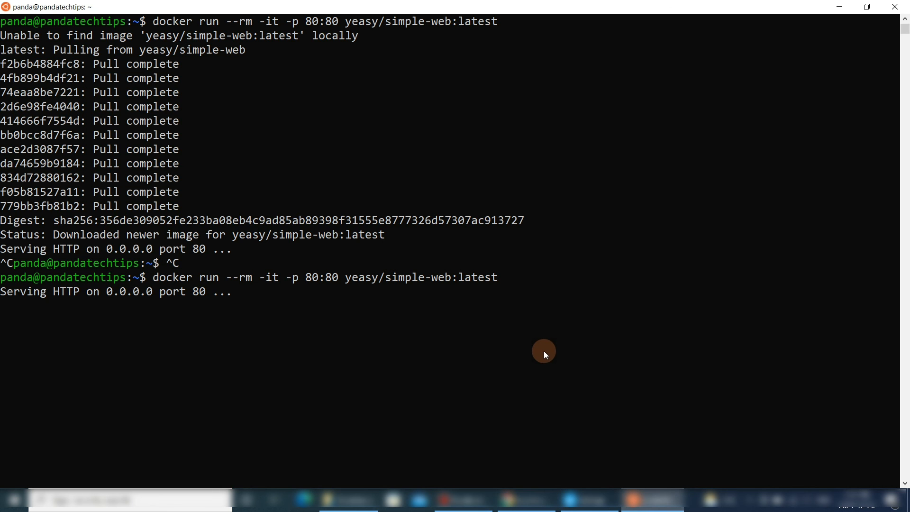
pyautogui.hotkey('ctrl', 'c')
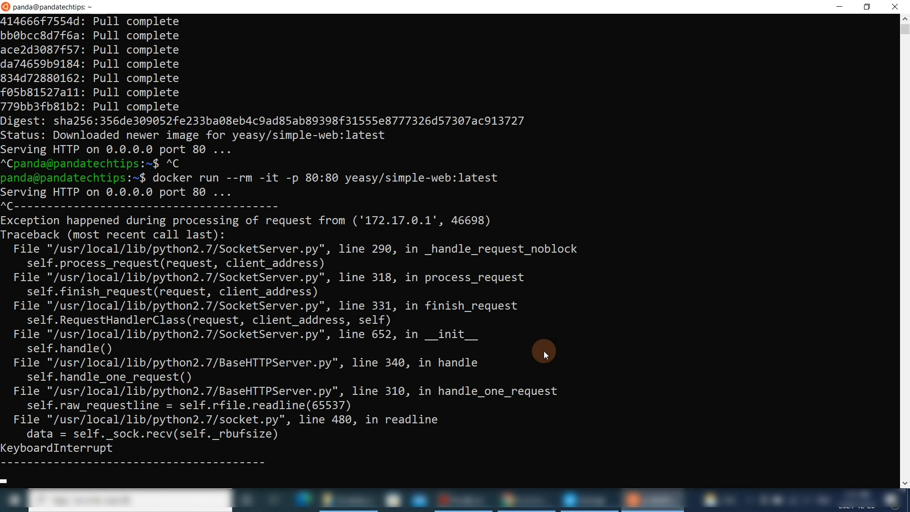
pyautogui.write('clear')
pyautogui.press('Return')
pyautogui.hotkey('ctrl', 'c')
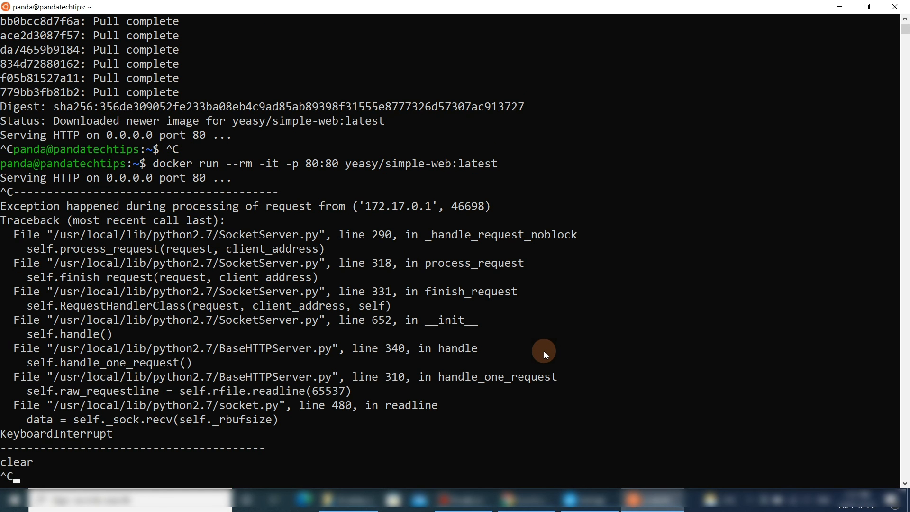
# - Clear the Ubuntu terminal and run docker --version
pyautogui.write('clear')
pyautogui.press('Return')
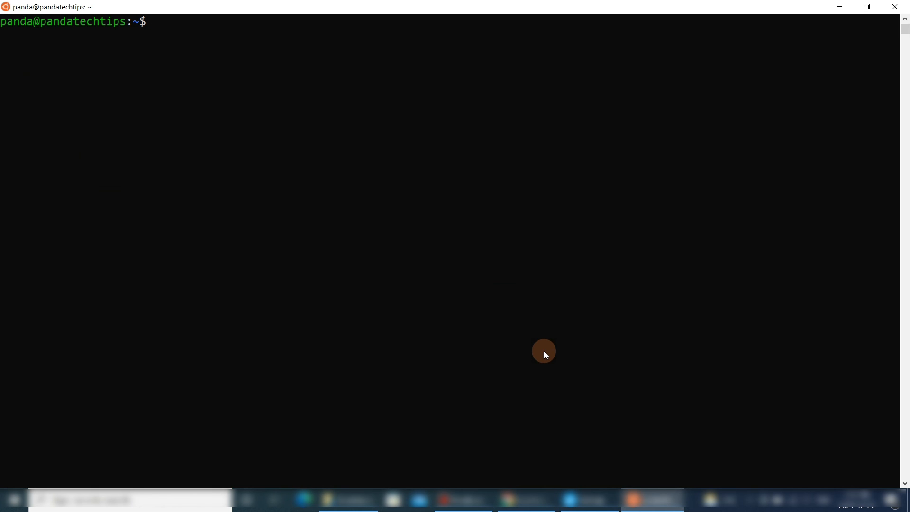
pyautogui.write('docker --version')
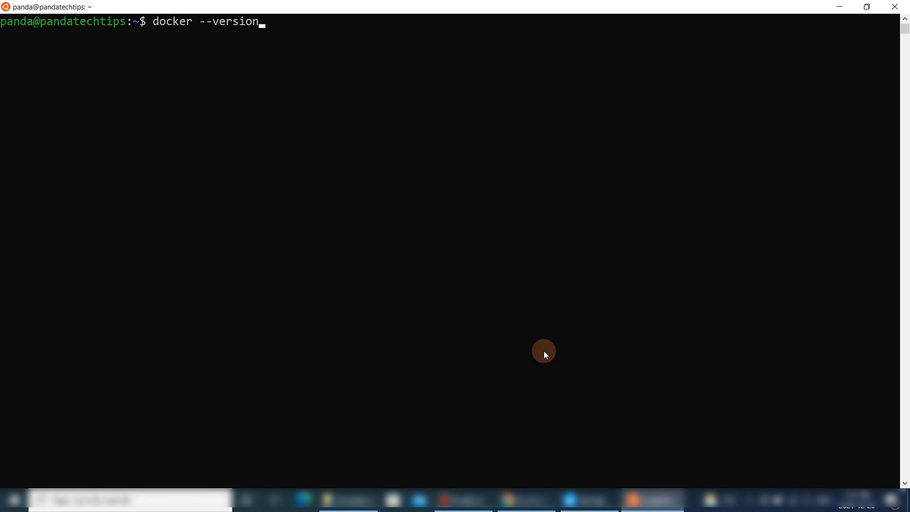
pyautogui.press('Return')
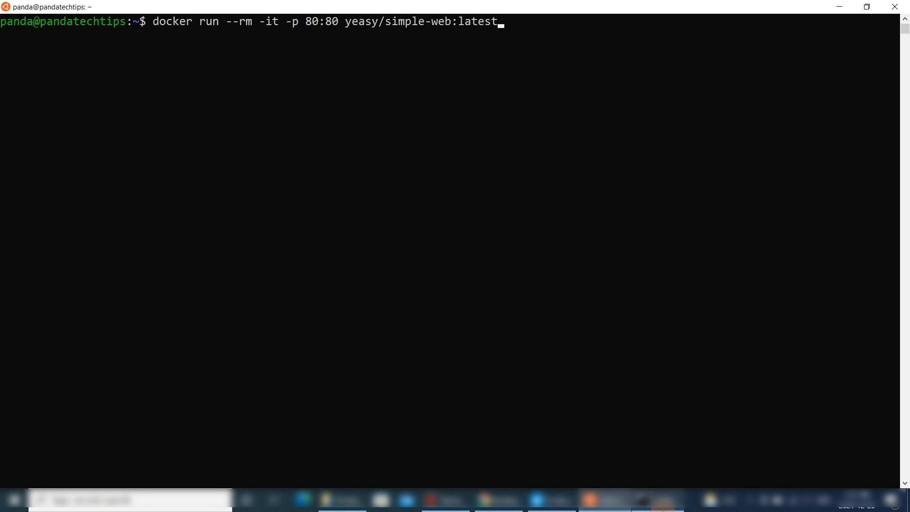
# - Run docker run --rm -it -p 80:80 yeasy/simple-web:latest in Command Prompt
pyautogui.click(656, 500)
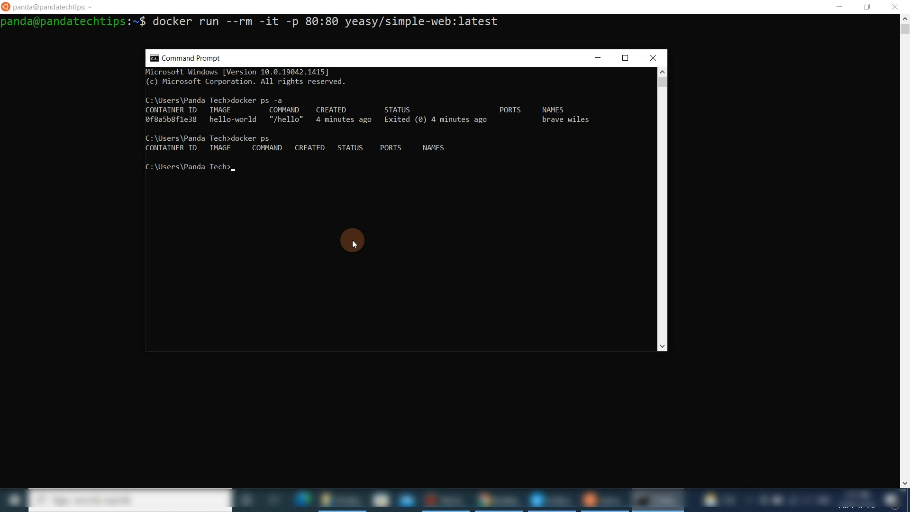
pyautogui.rightClick(352, 240)
pyautogui.press('Return')
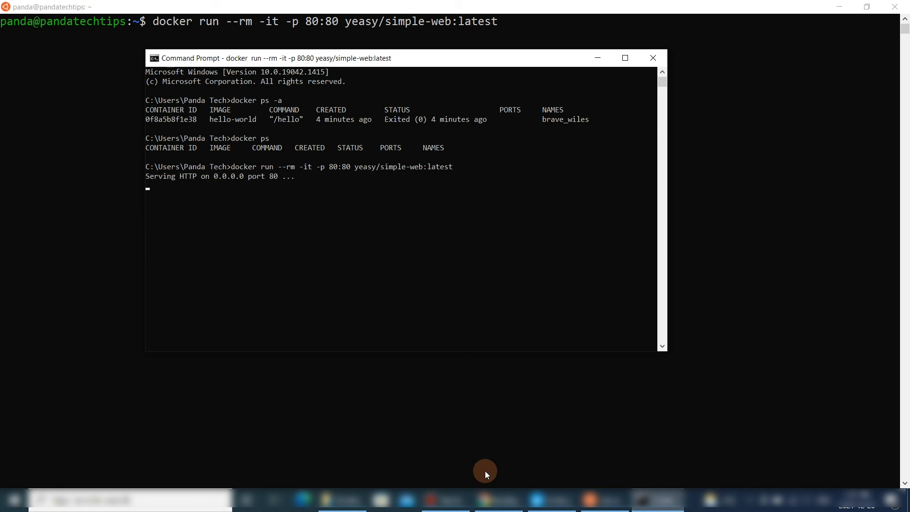
# - Reload localhost in the browser
pyautogui.click(493, 500)
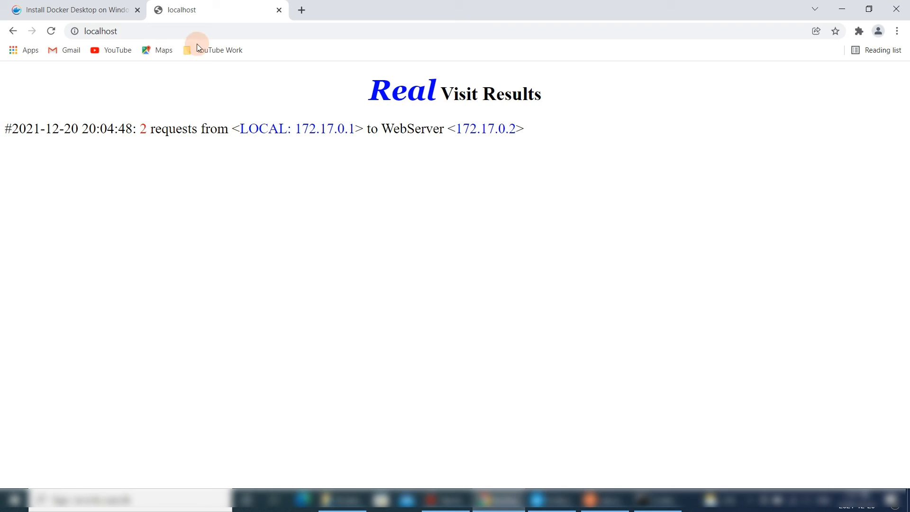
pyautogui.click(203, 31)
pyautogui.press('Return')
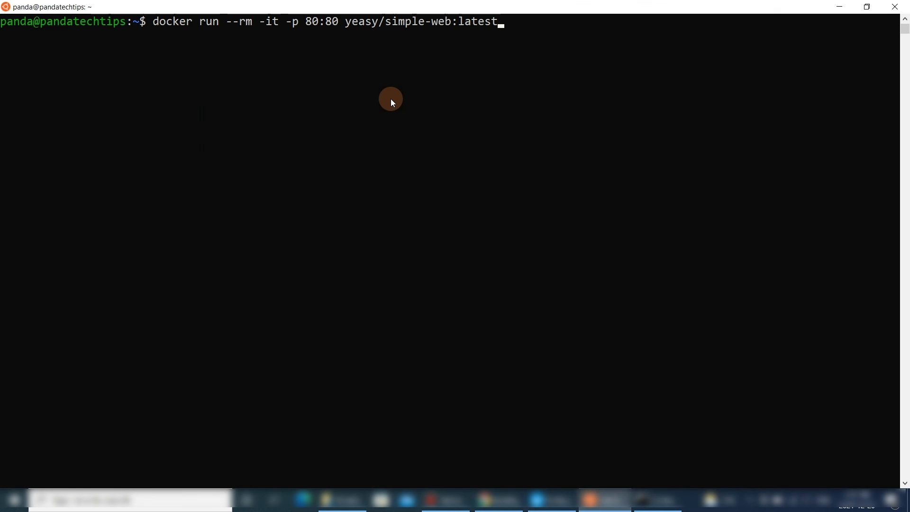
# - Cancel the pending command line and run docker ps -a in the Ubuntu terminal
pyautogui.hotkey('ctrl', 'c')
pyautogui.write('docker ps -a')
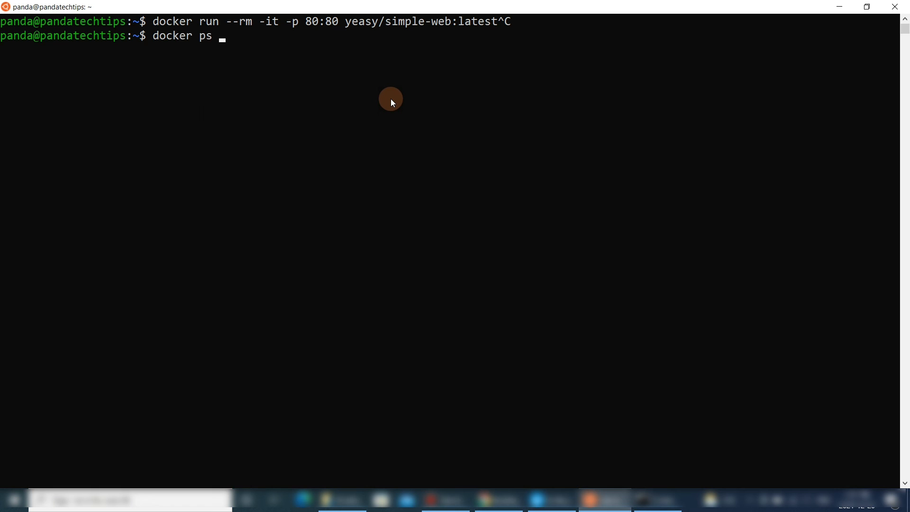
pyautogui.press('Return')
# - Copy the simple-web container's ID and follow its logs with docker logs -f using that ID
pyautogui.doubleClick(62, 78)
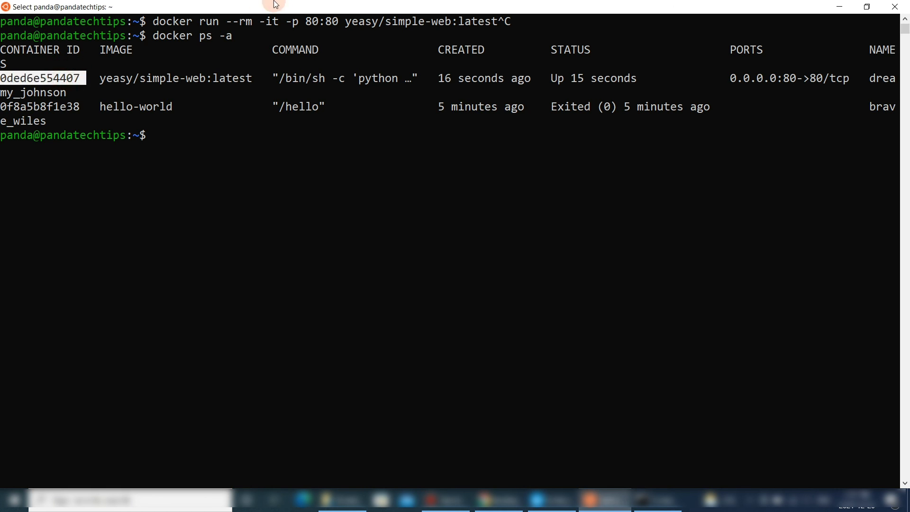
pyautogui.rightClick(275, 6)
pyautogui.moveTo(317, 76)
pyautogui.click(372, 89)
pyautogui.write('docker logs -f')
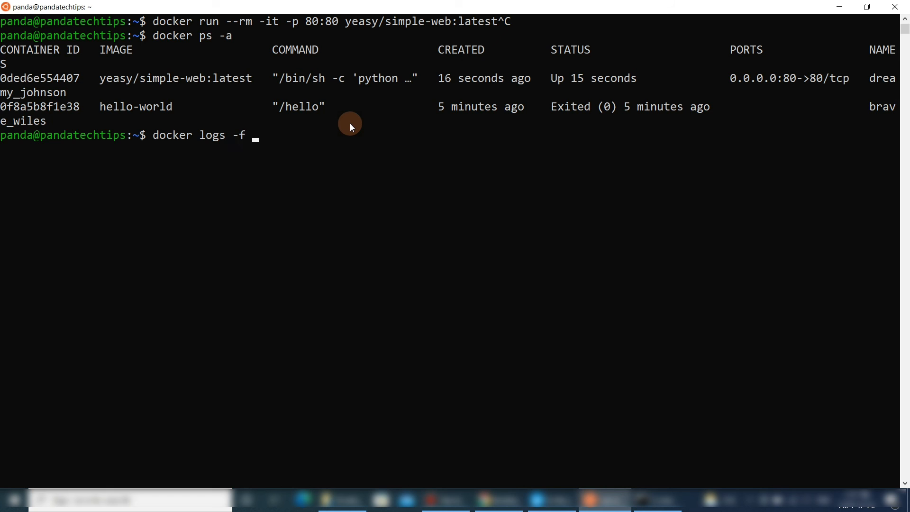
pyautogui.hotkey('ctrl', 'v')
pyautogui.press('Return')
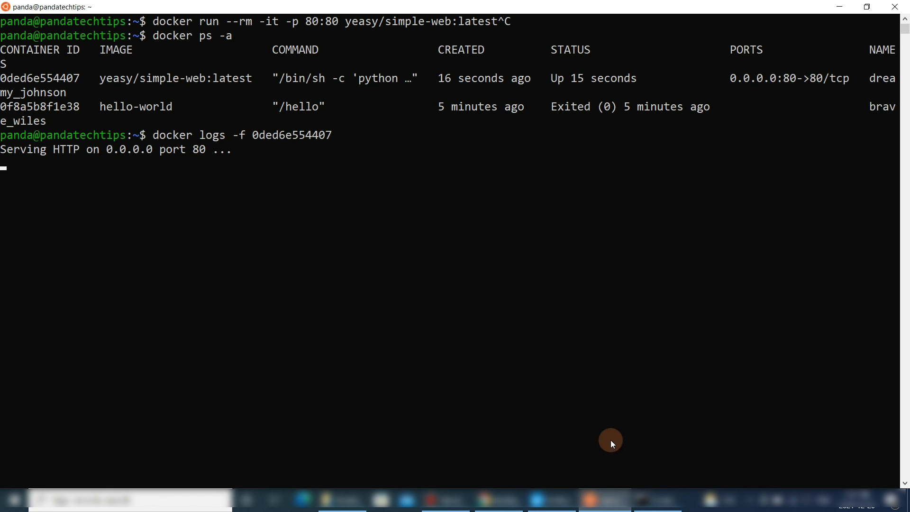
# - Stop the web container running in Command Prompt
pyautogui.click(510, 505)
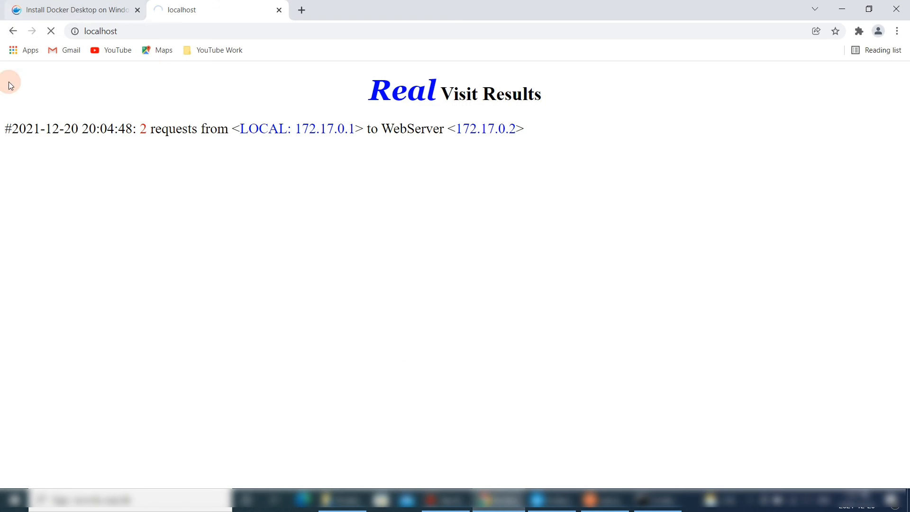
pyautogui.click(660, 500)
pyautogui.click(528, 256)
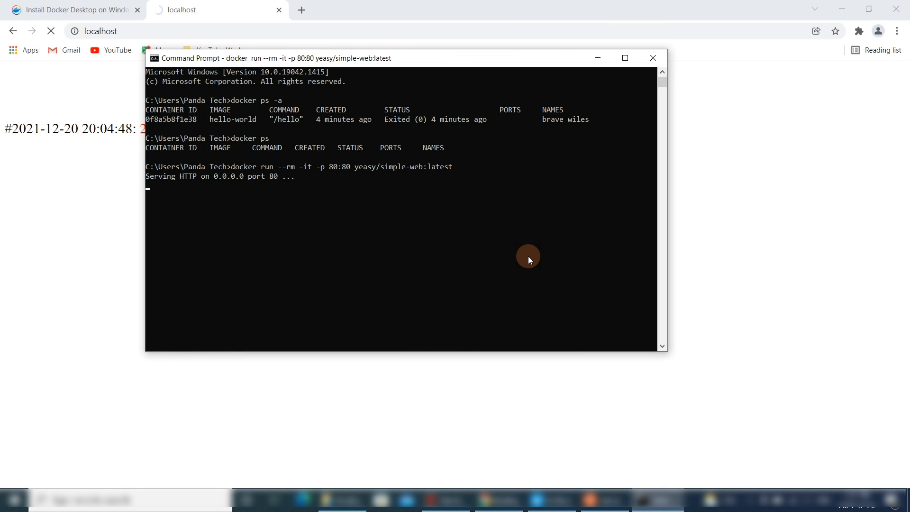
pyautogui.hotkey('ctrl', 'c')
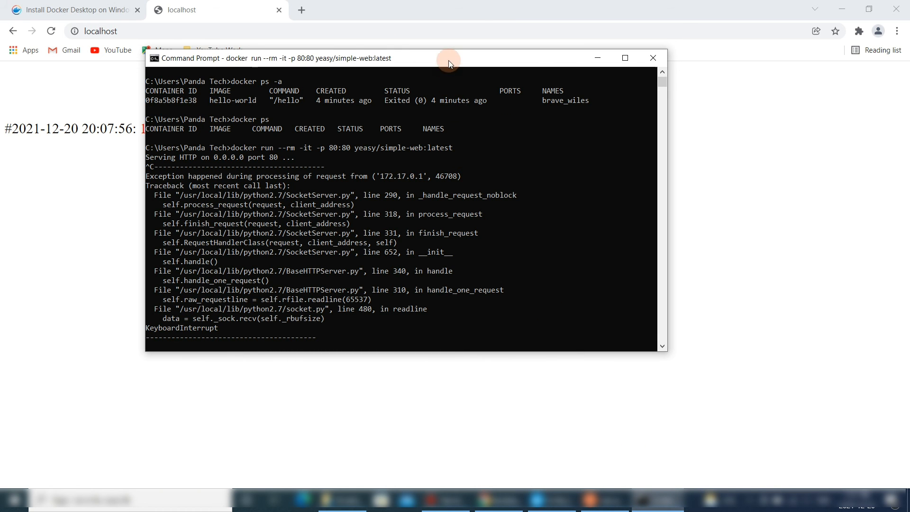
# - Move the Command Prompt window aside and try running ls there
pyautogui.moveTo(449, 58); pyautogui.dragTo(626, 84)
pyautogui.click(603, 335)
pyautogui.hotkey('ctrl', 'c')
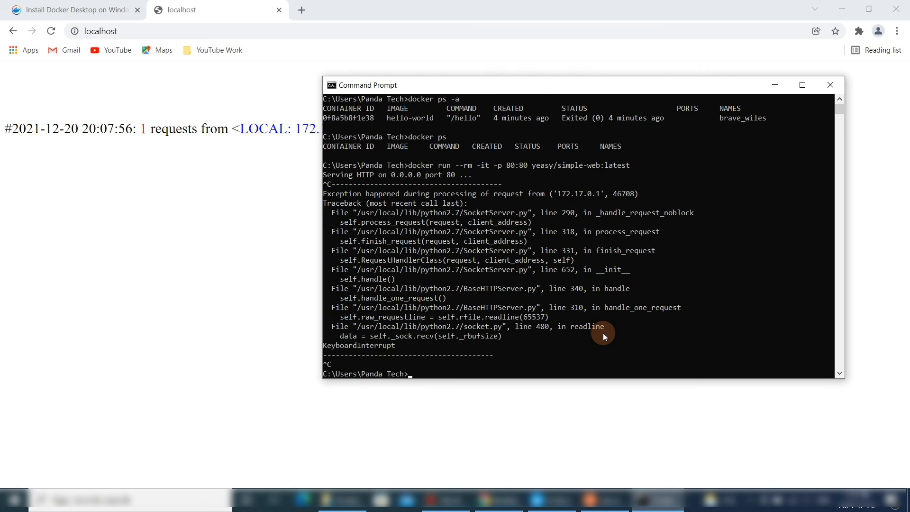
pyautogui.write('ls')
pyautogui.press('Return')
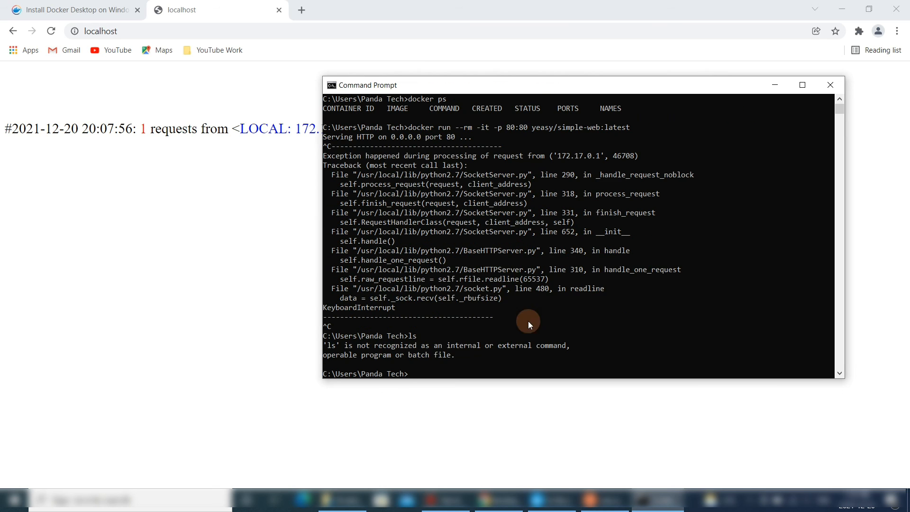
# - Reload localhost in the browser
pyautogui.click(187, 124)
pyautogui.click(53, 31)
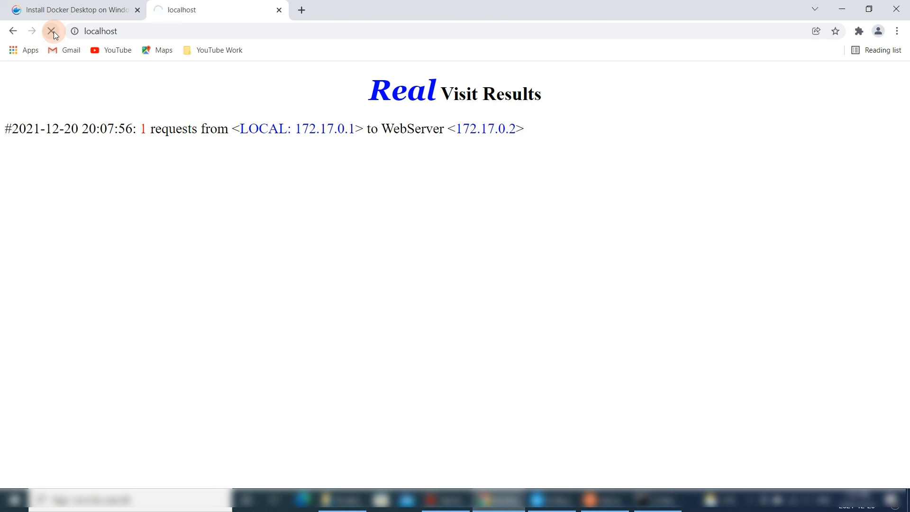